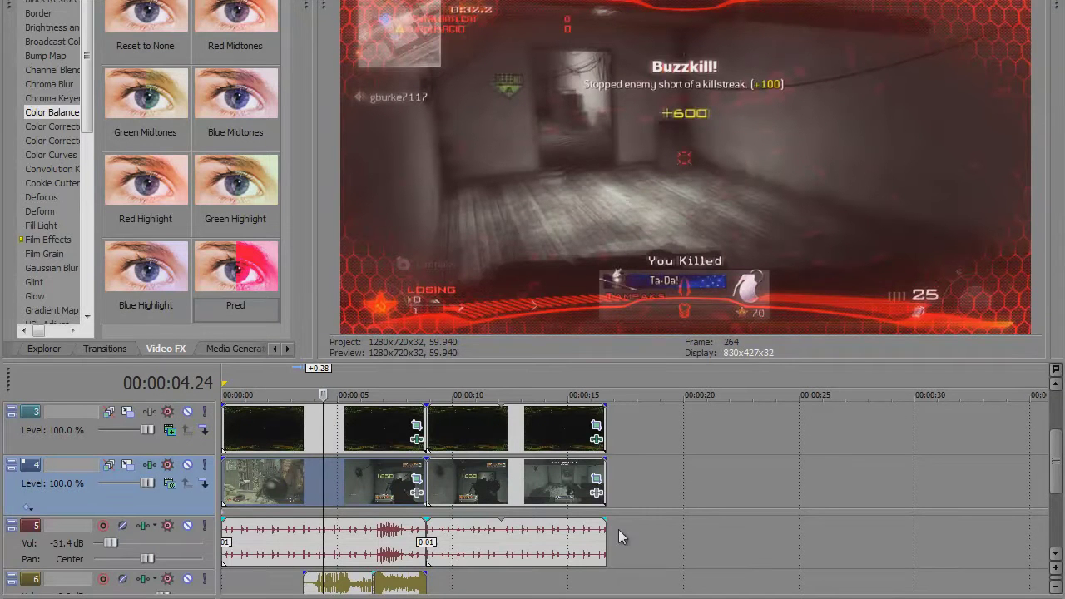
Scroll the track list back to tracks 3–6 and put the playhead at 00:00:06.31.
drag(1059, 461, 1030, 554)
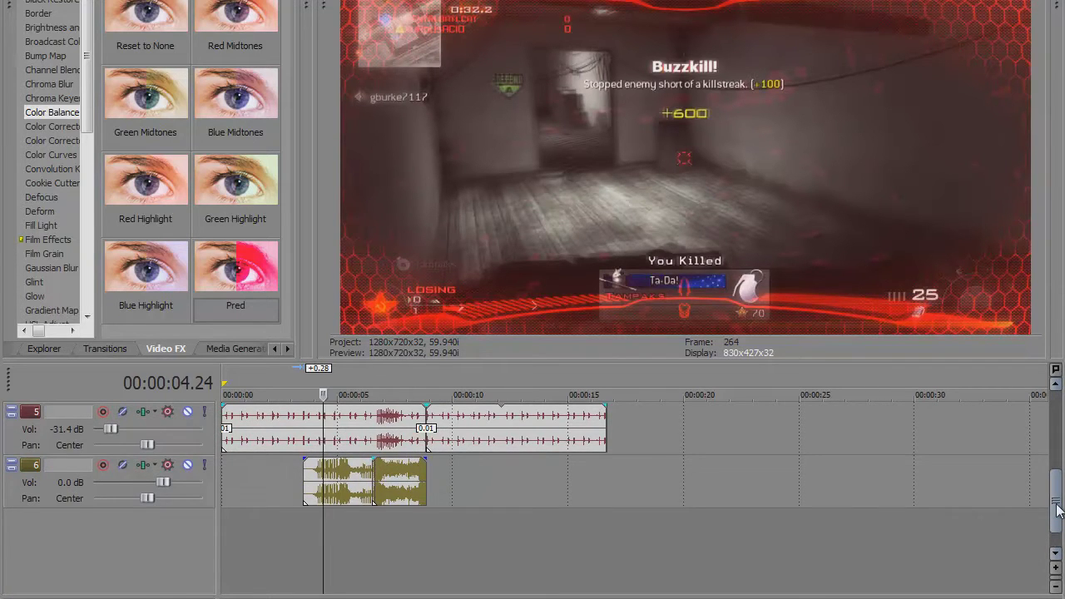
drag(1059, 510, 1046, 560)
drag(1062, 476, 1062, 410)
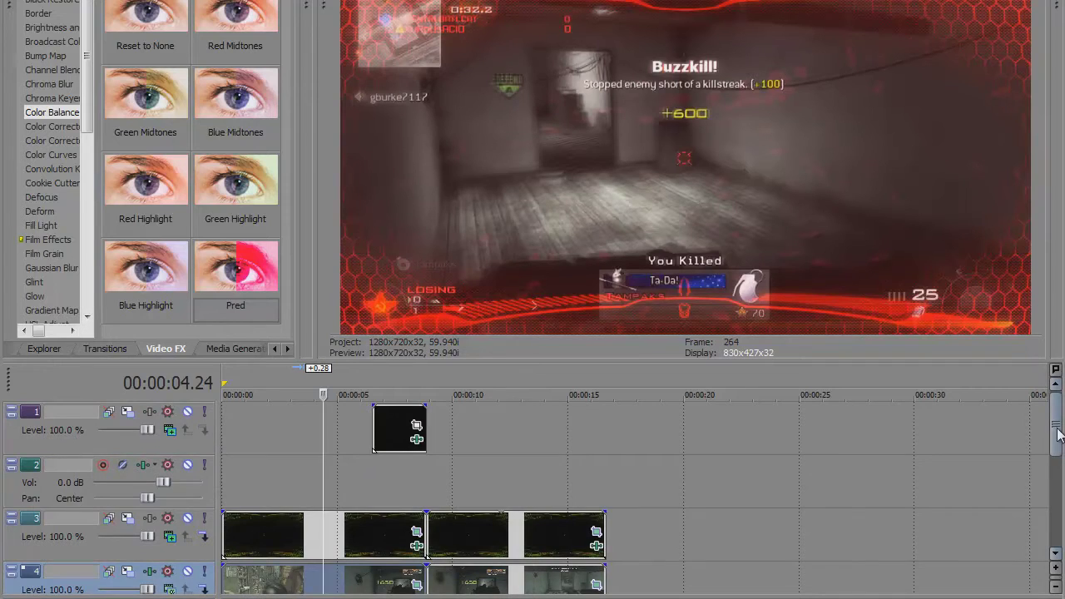
drag(1060, 445, 1060, 470)
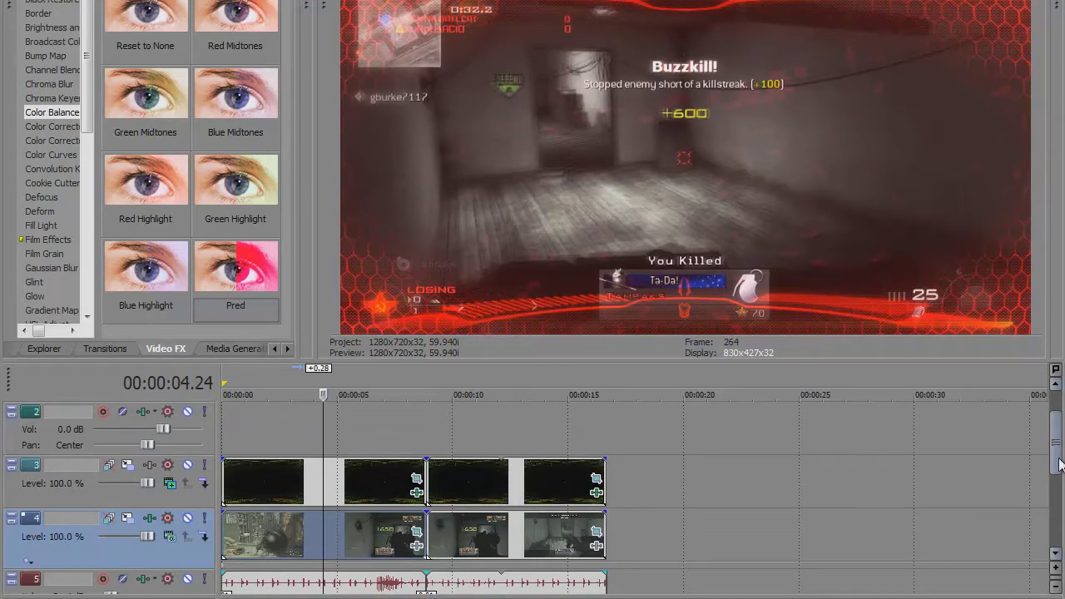
mouse_move(1061, 462)
mouse_down()
mouse_move(1061, 499)
mouse_move(1061, 457)
mouse_up()
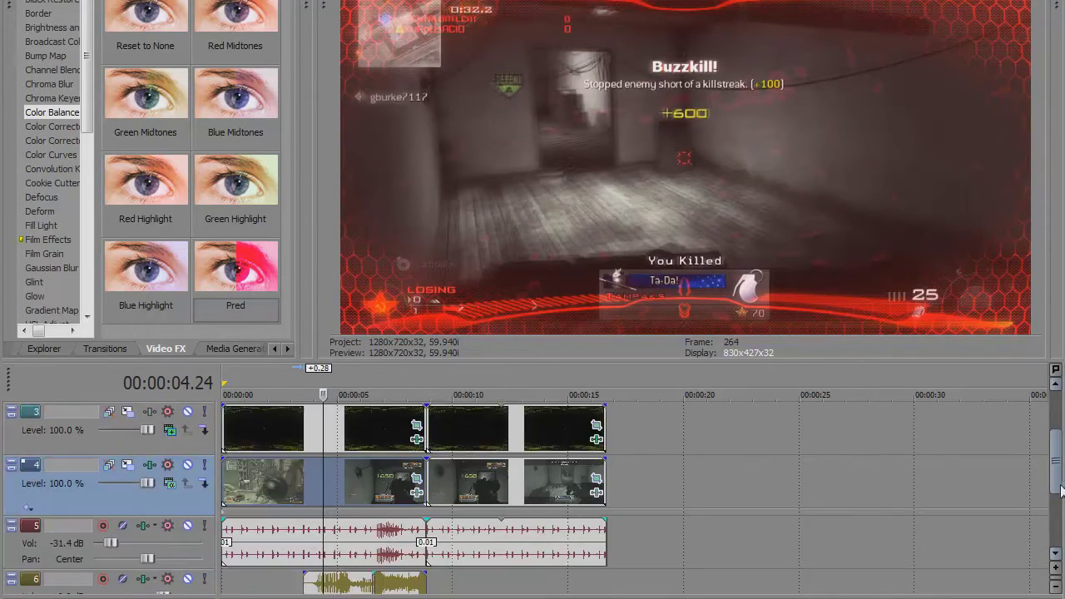
scroll(266, 524, down, 1)
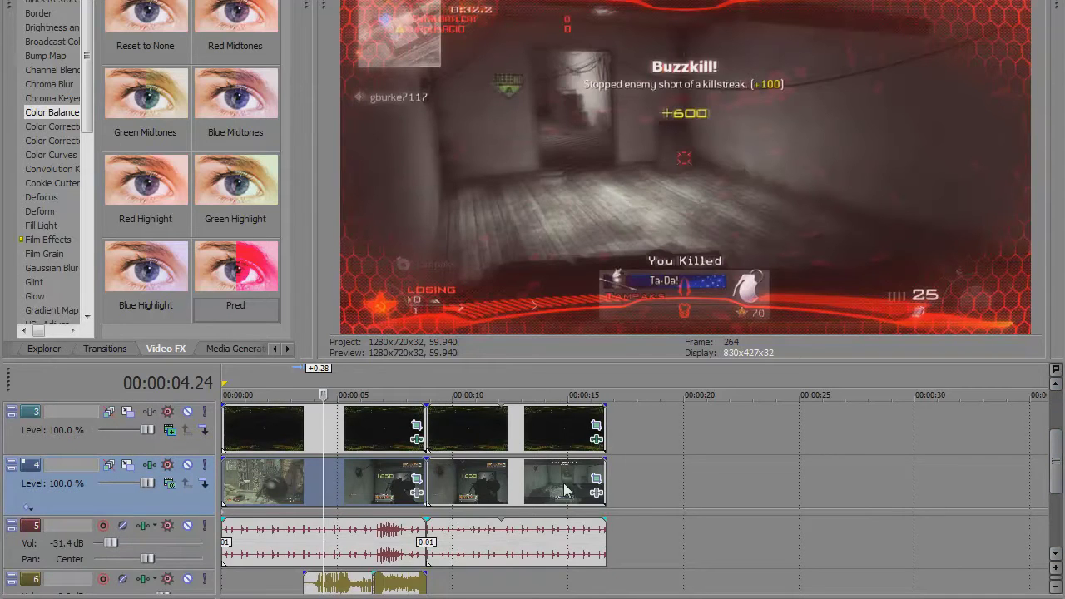
click(374, 482)
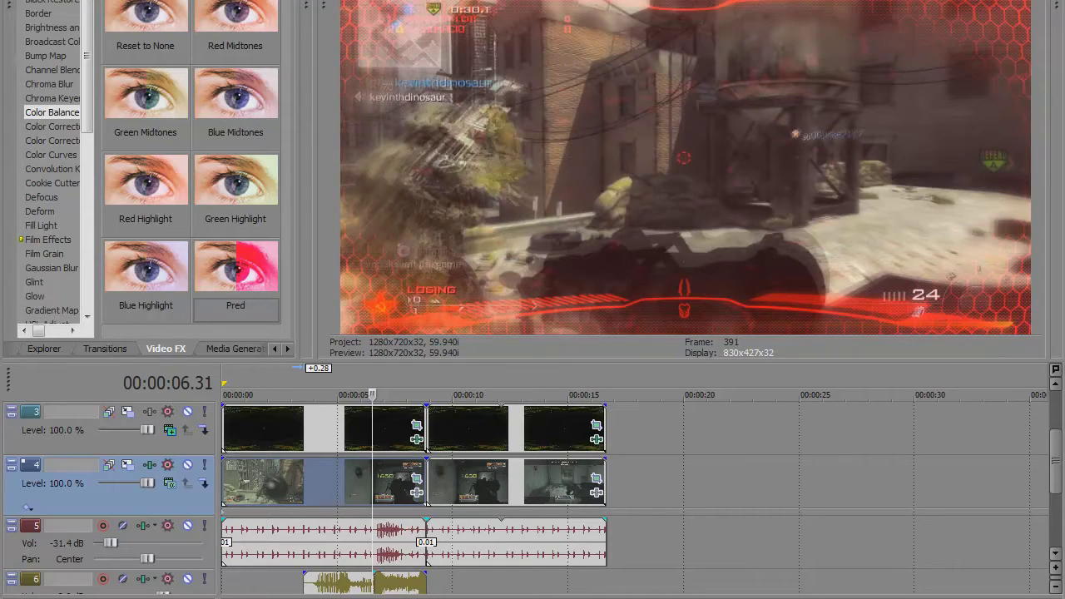
Open the file browser on Downloads, listing the AvP Border and Predator sound files.
key(ctrl+o)
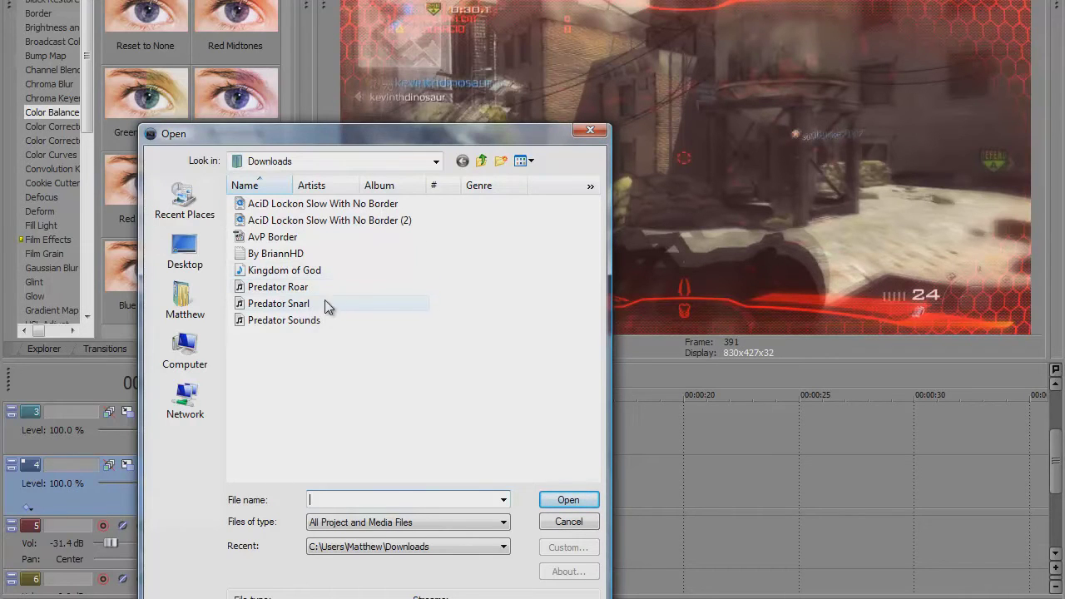
Close the Open dialog and set Disable resample in the AvP Border event's properties.
click(590, 130)
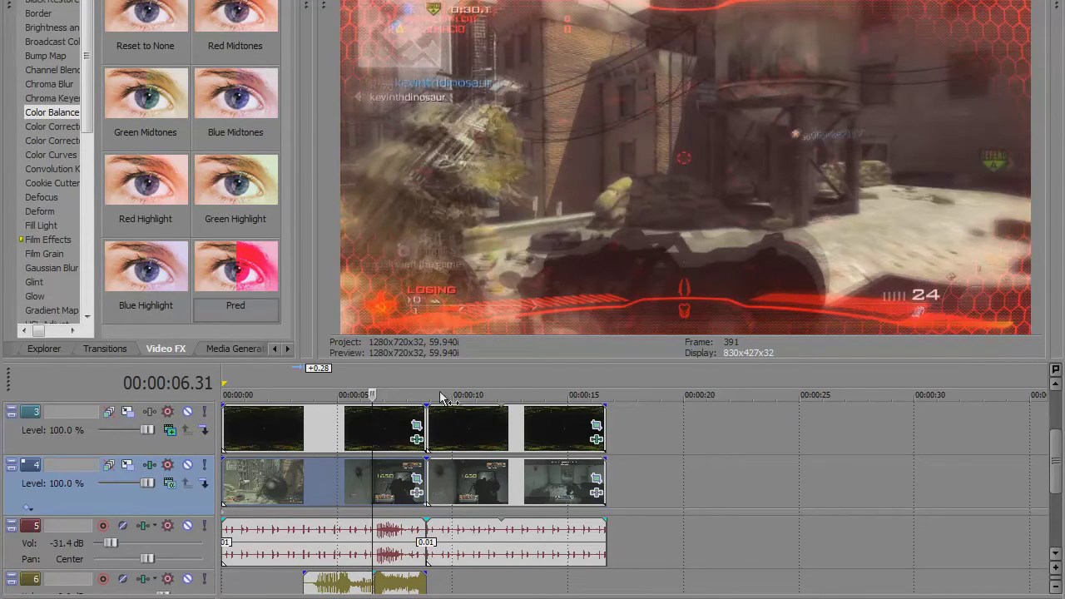
right_click(295, 427)
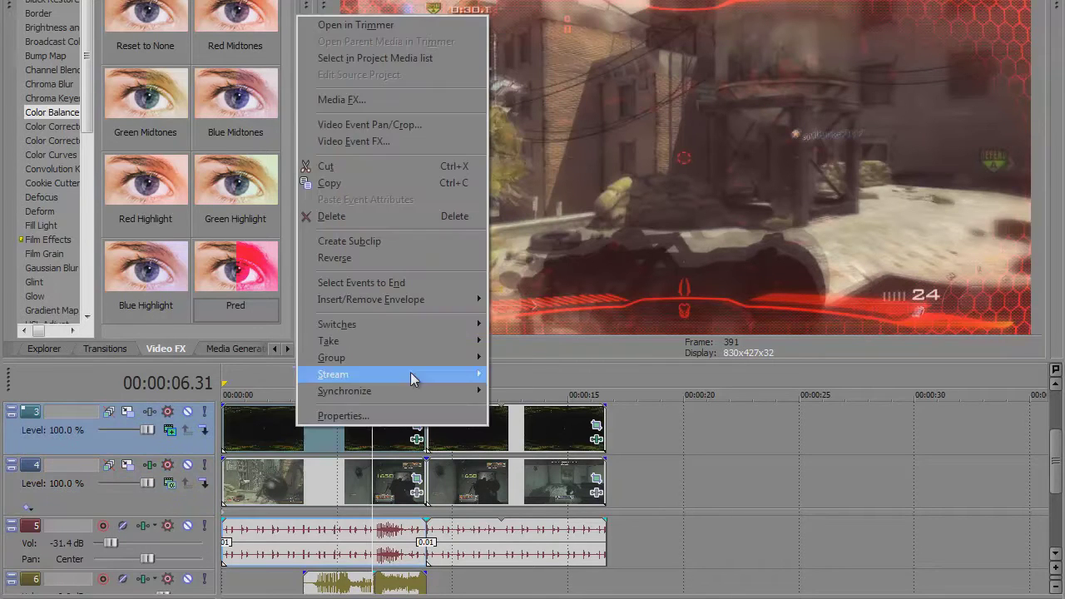
click(350, 416)
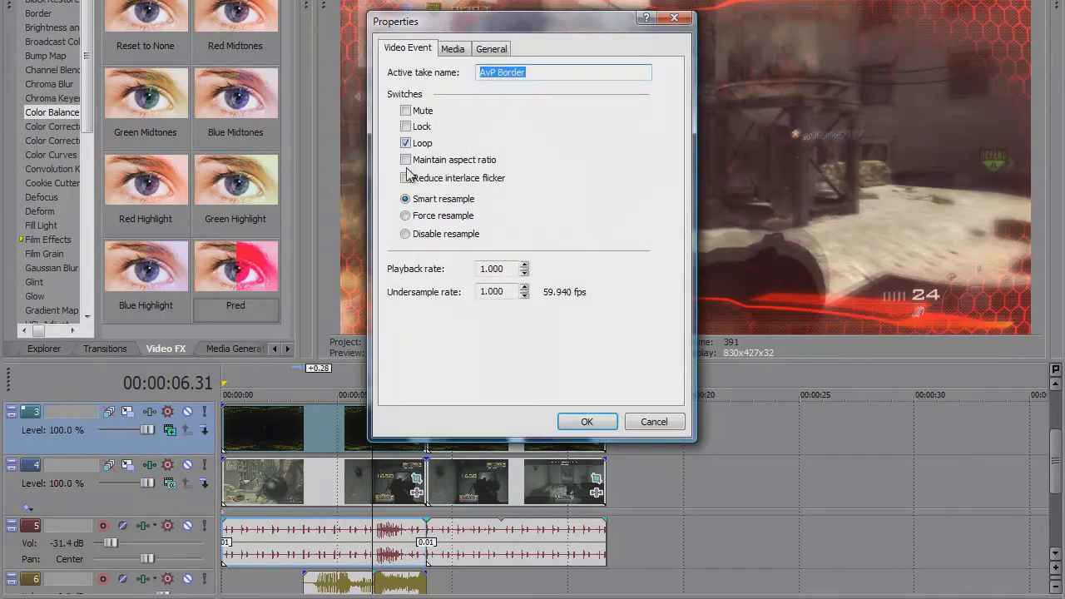
click(405, 235)
click(587, 422)
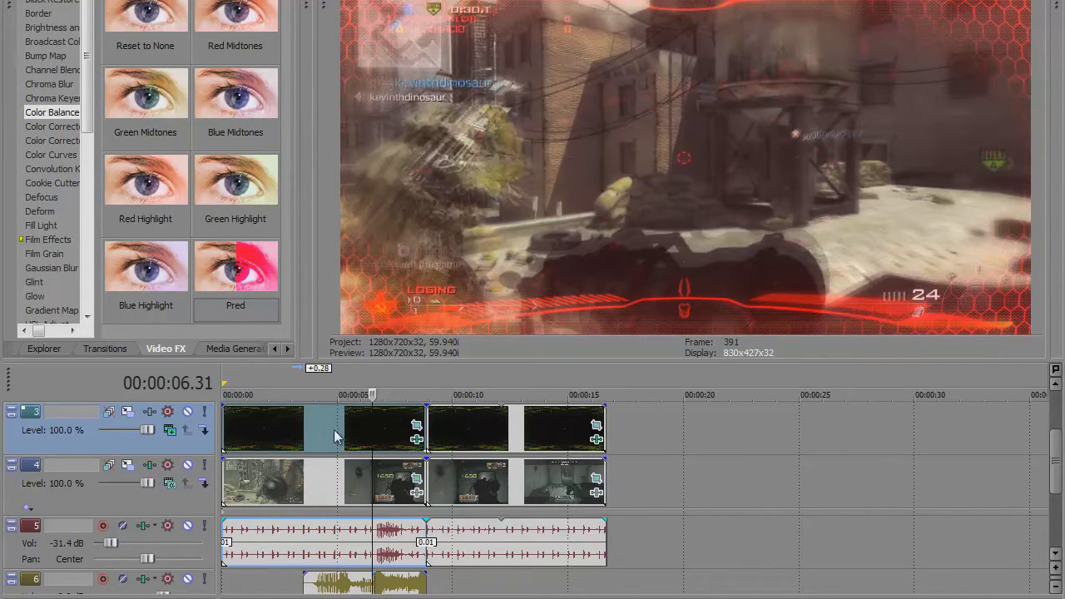
click(418, 426)
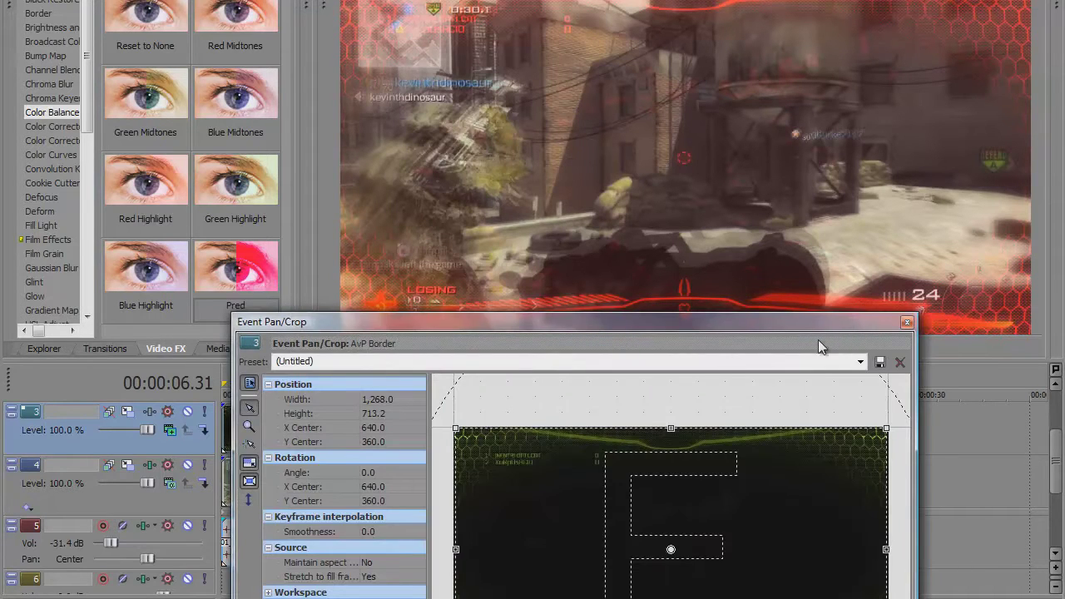
click(906, 323)
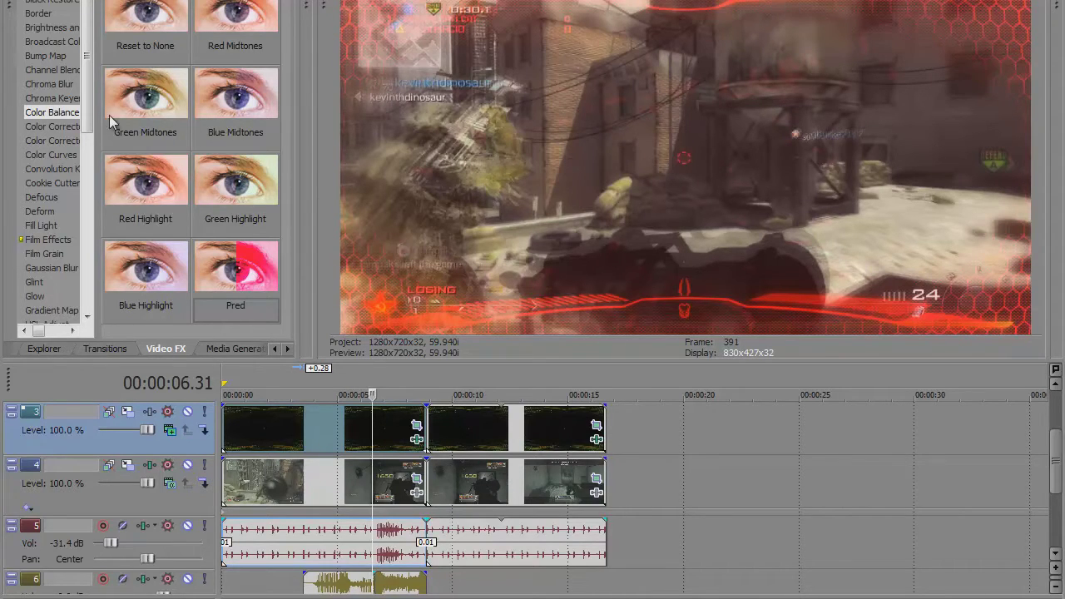
click(239, 349)
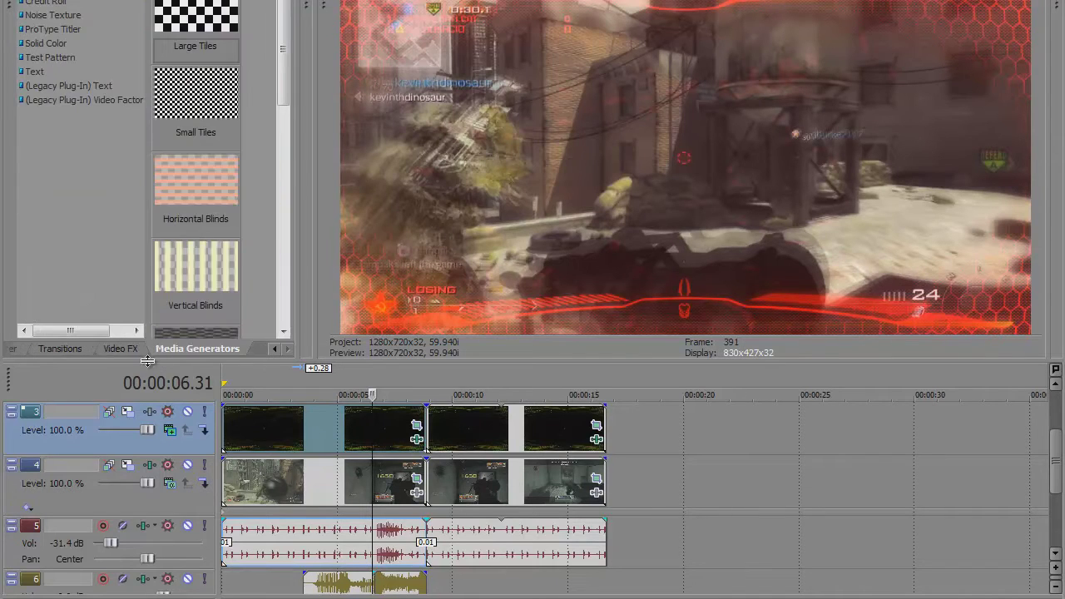
click(133, 352)
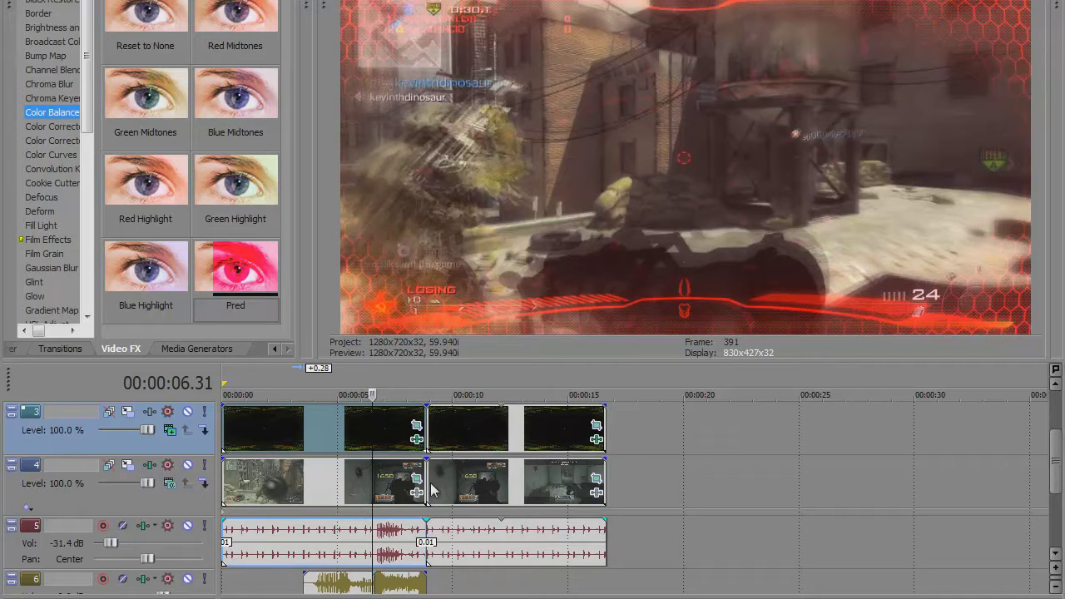
Give the AvP Border event's Color Balance effect the Pred preset.
click(596, 438)
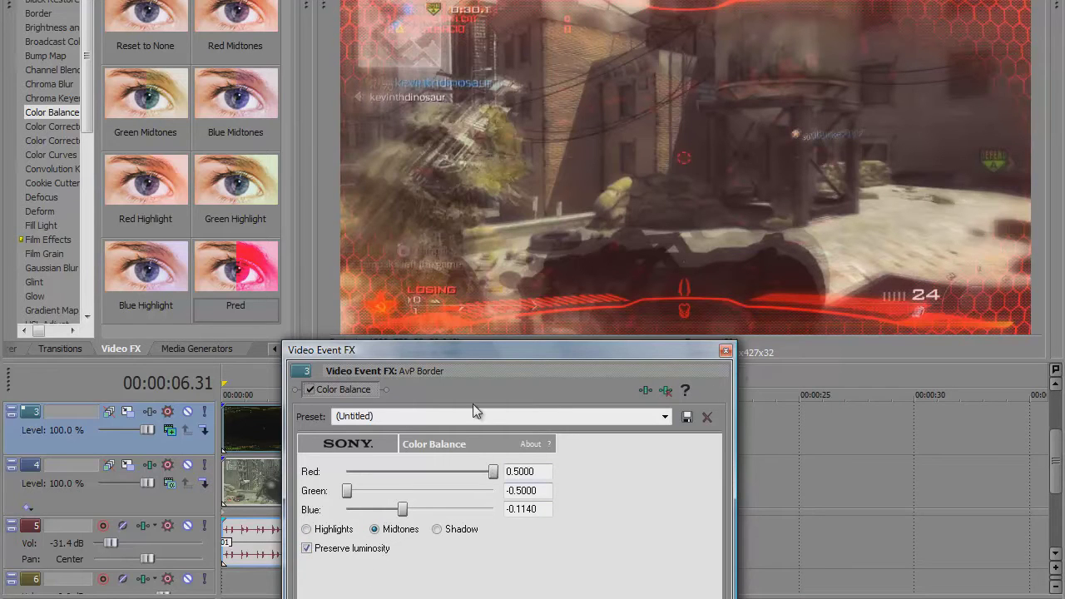
click(665, 416)
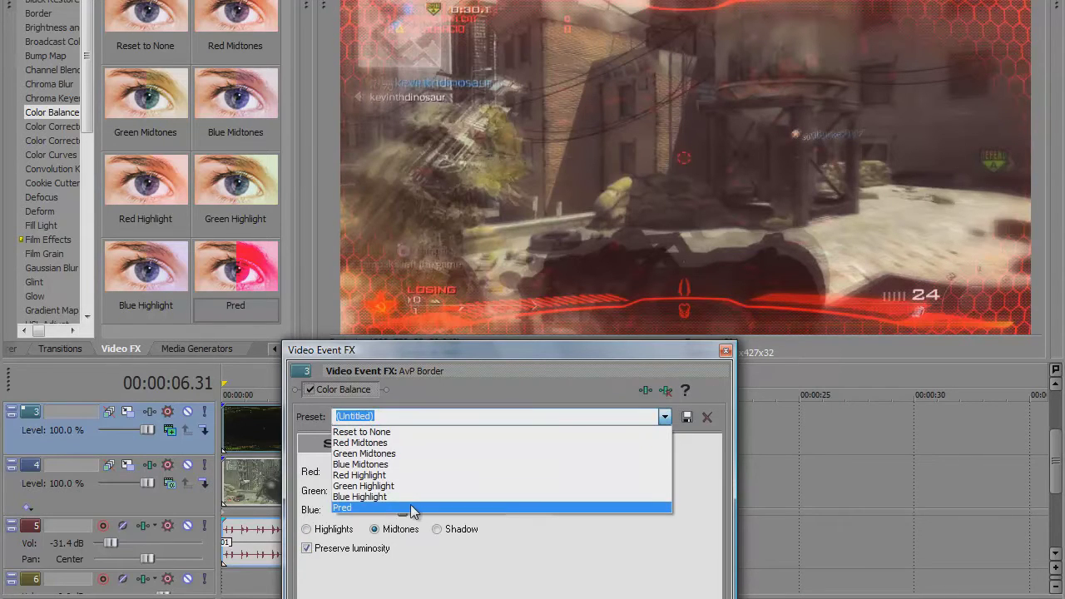
click(410, 508)
click(726, 351)
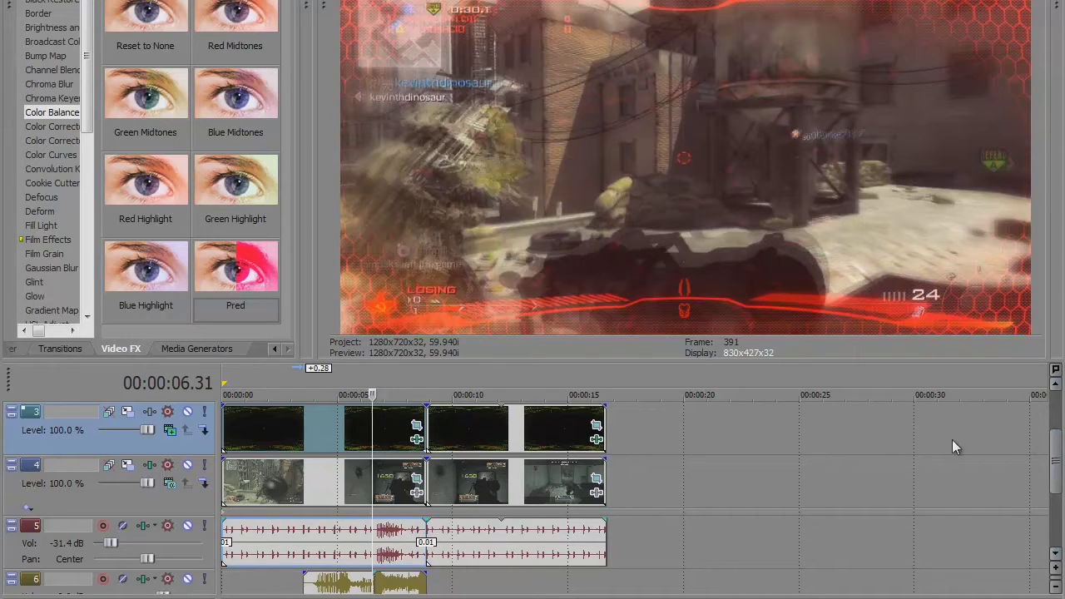
scroll(342, 479, up, 3)
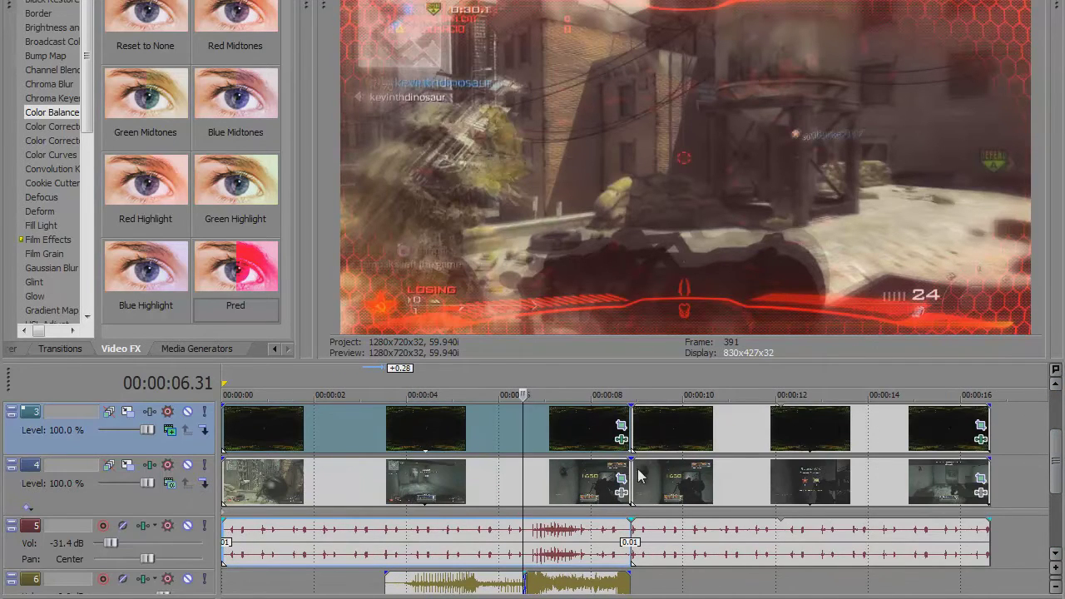
click(637, 481)
click(622, 479)
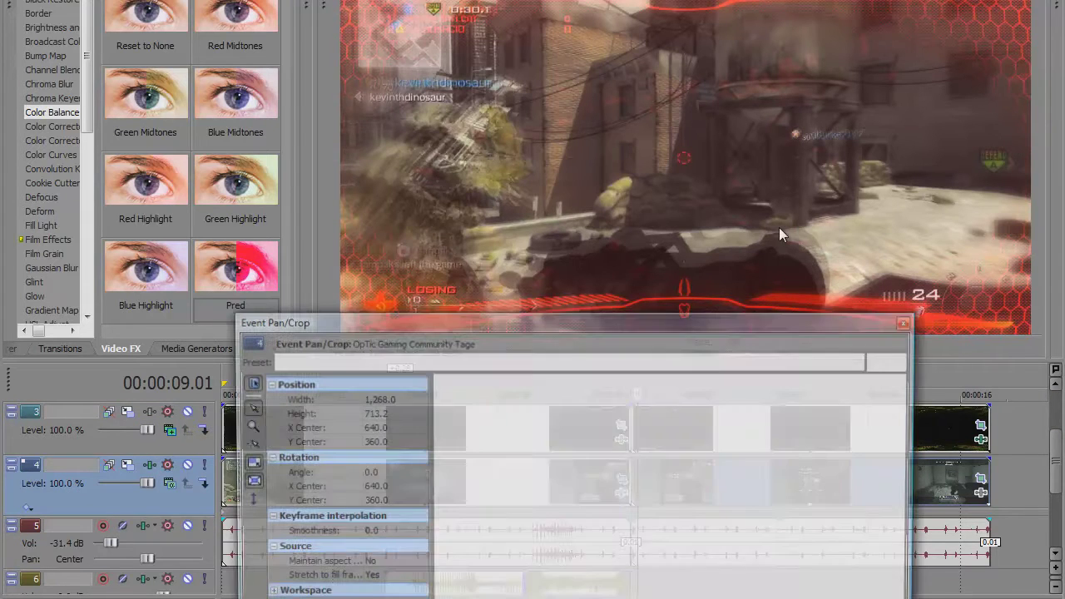
click(907, 323)
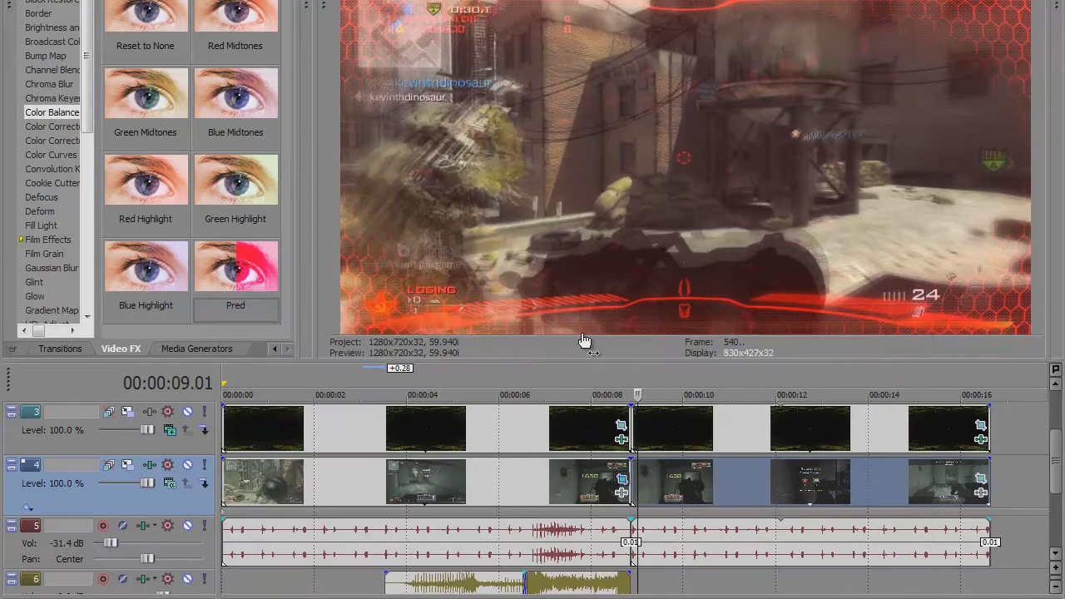
click(632, 471)
scroll(632, 472, up, 3)
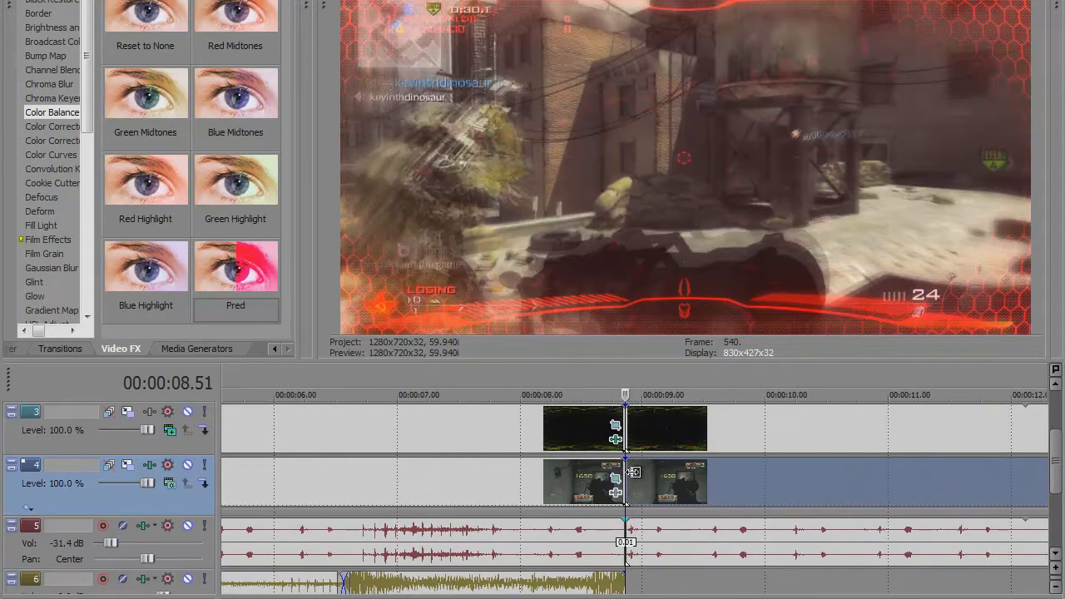
scroll(631, 479, down, 5)
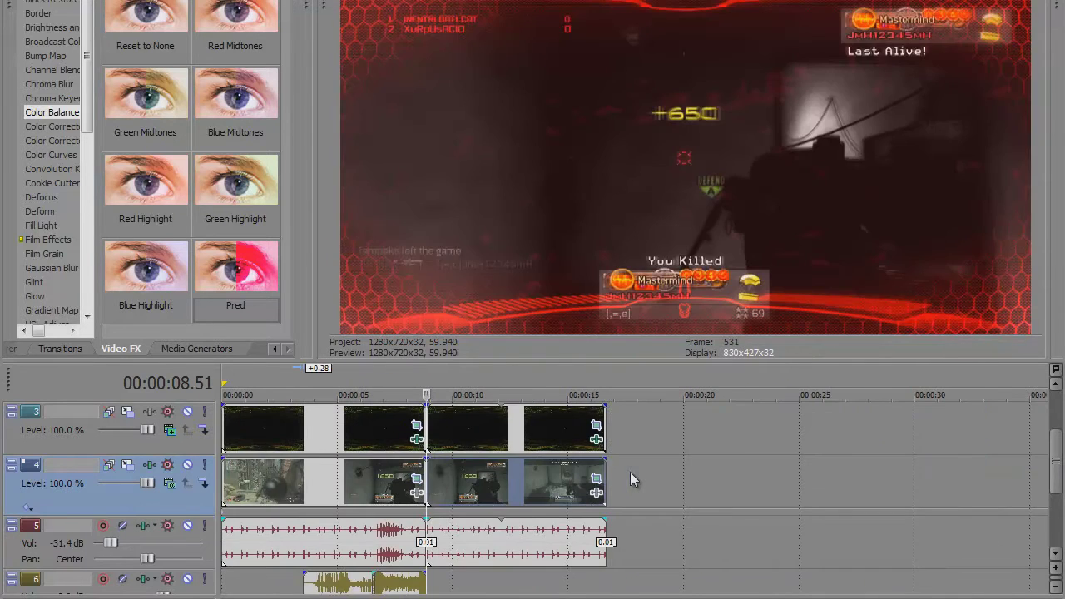
scroll(491, 467, up, 10)
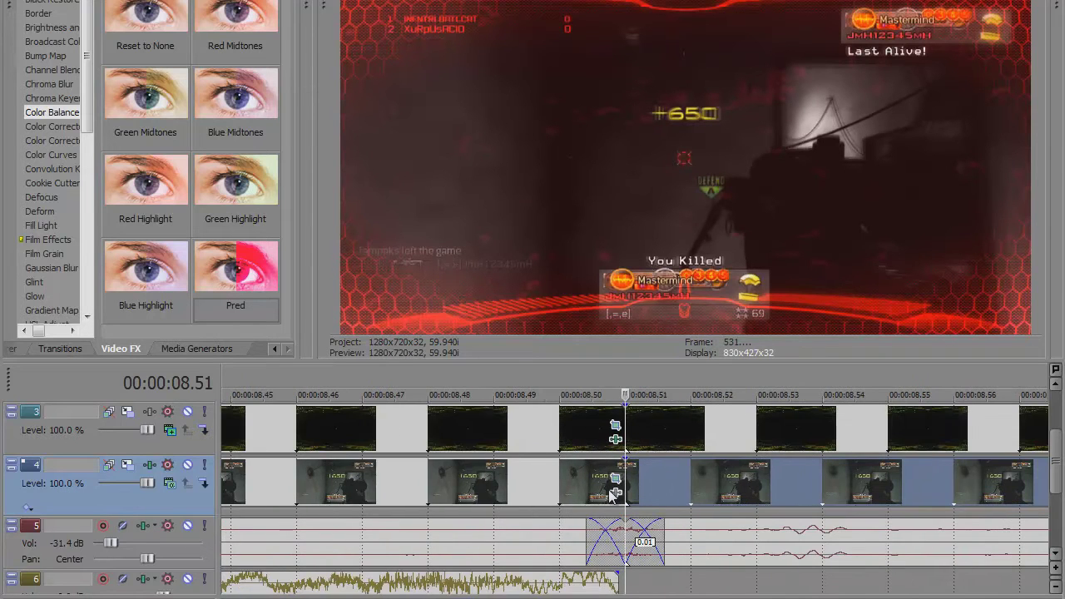
key(Left)
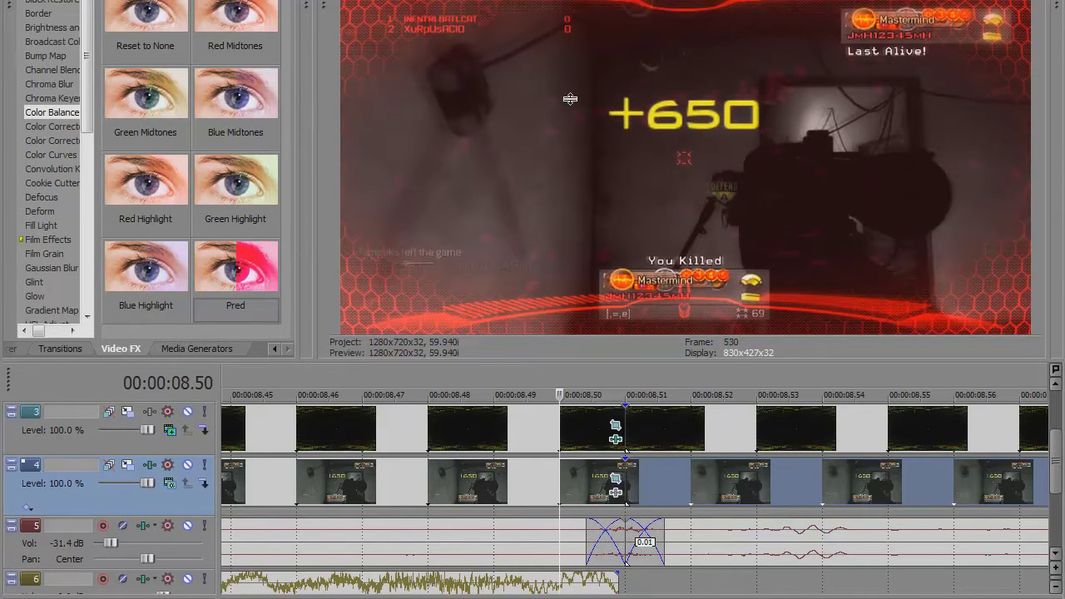
scroll(545, 467, down, 5)
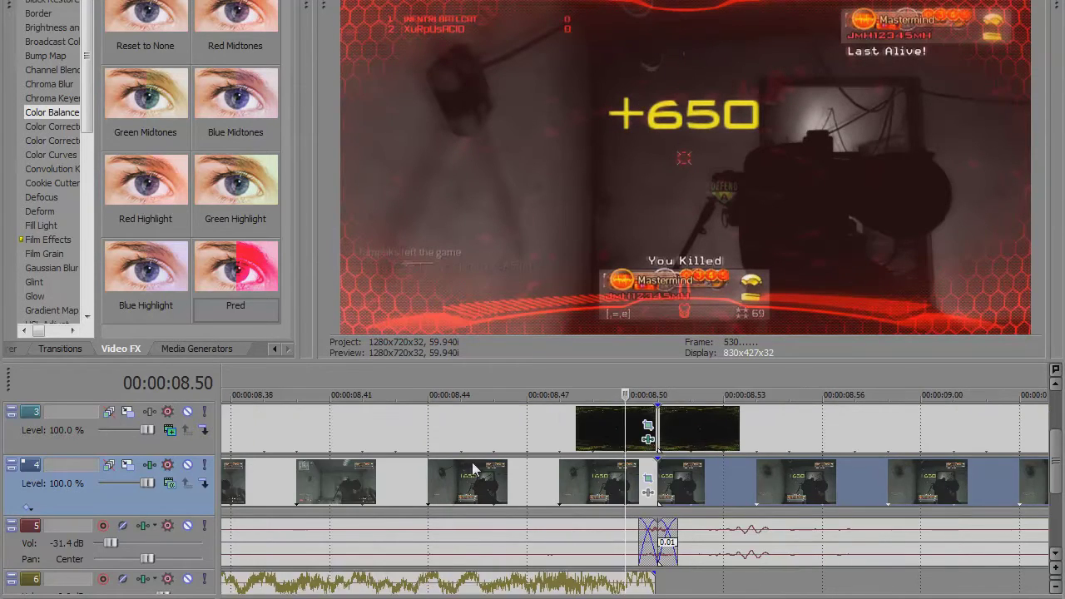
click(625, 473)
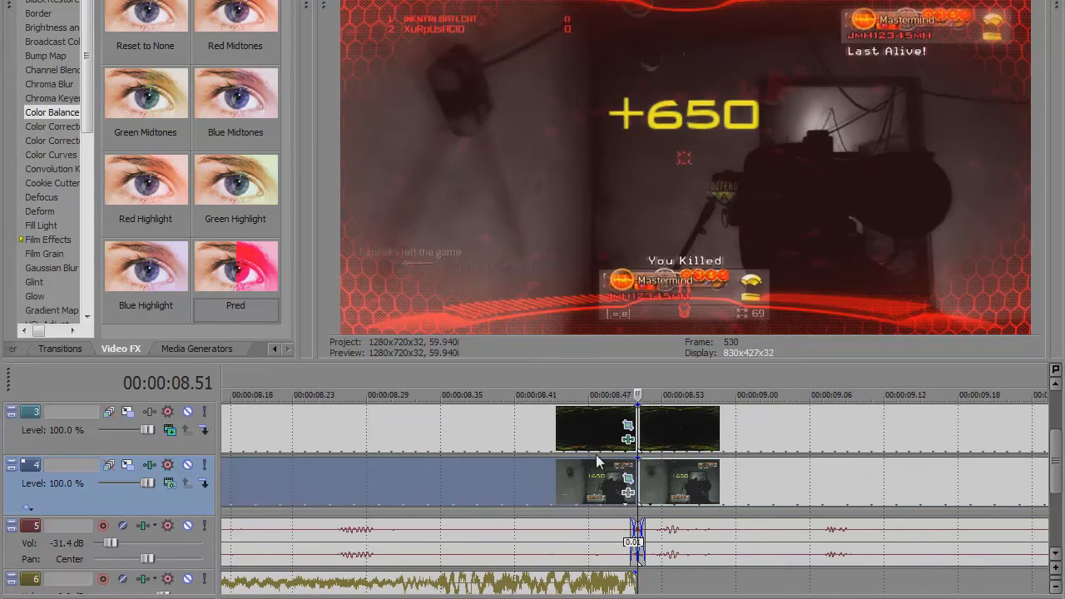
scroll(632, 463, down, 8)
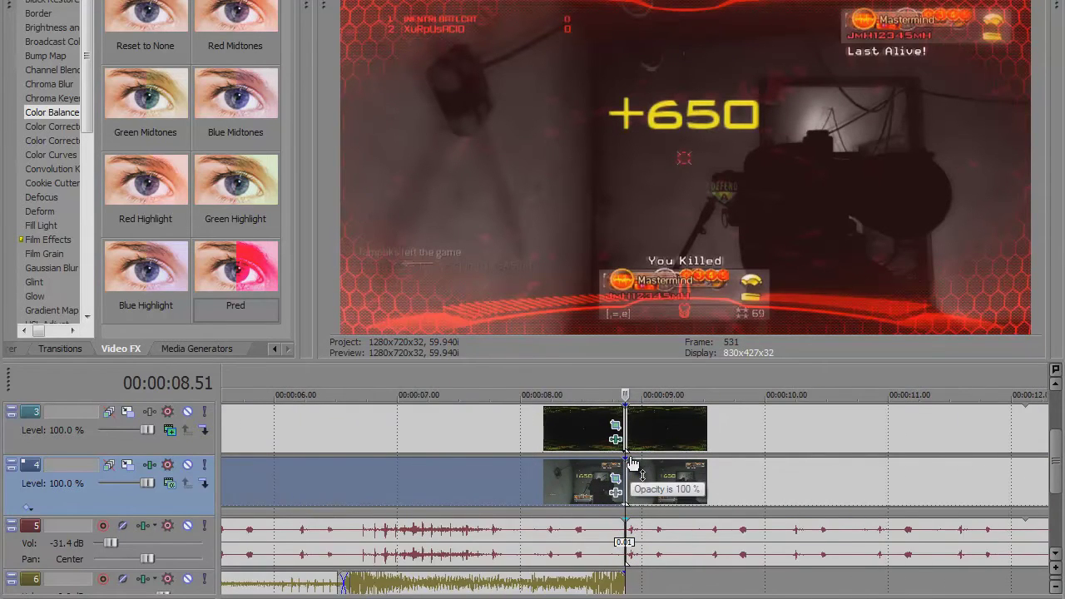
mouse_move(1057, 470)
mouse_down()
mouse_move(1055, 416)
mouse_move(1062, 466)
mouse_move(1060, 439)
mouse_move(1062, 454)
mouse_up()
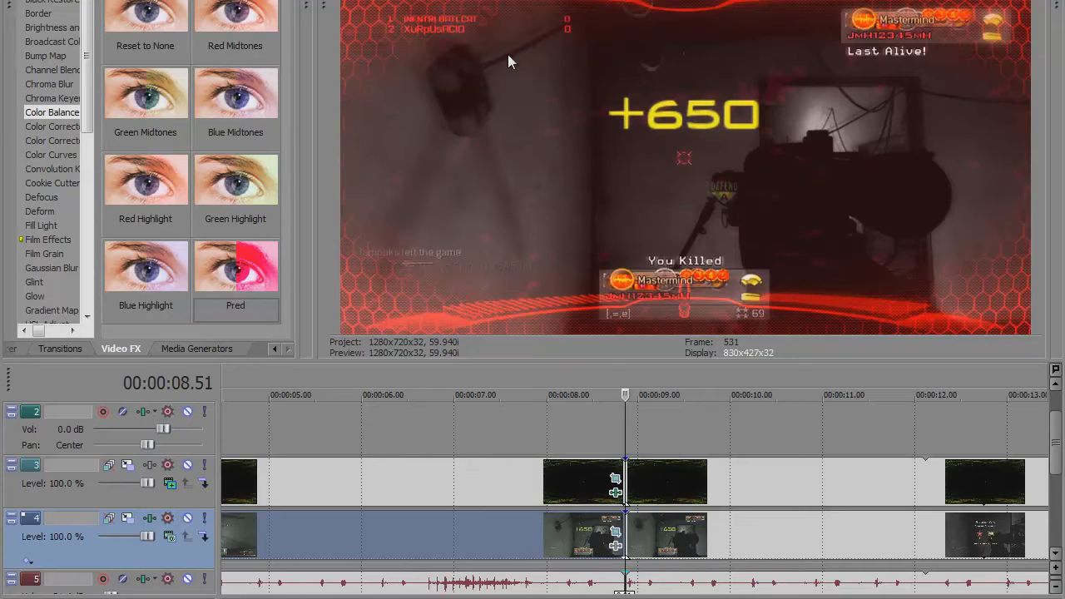
key(ctrl+o)
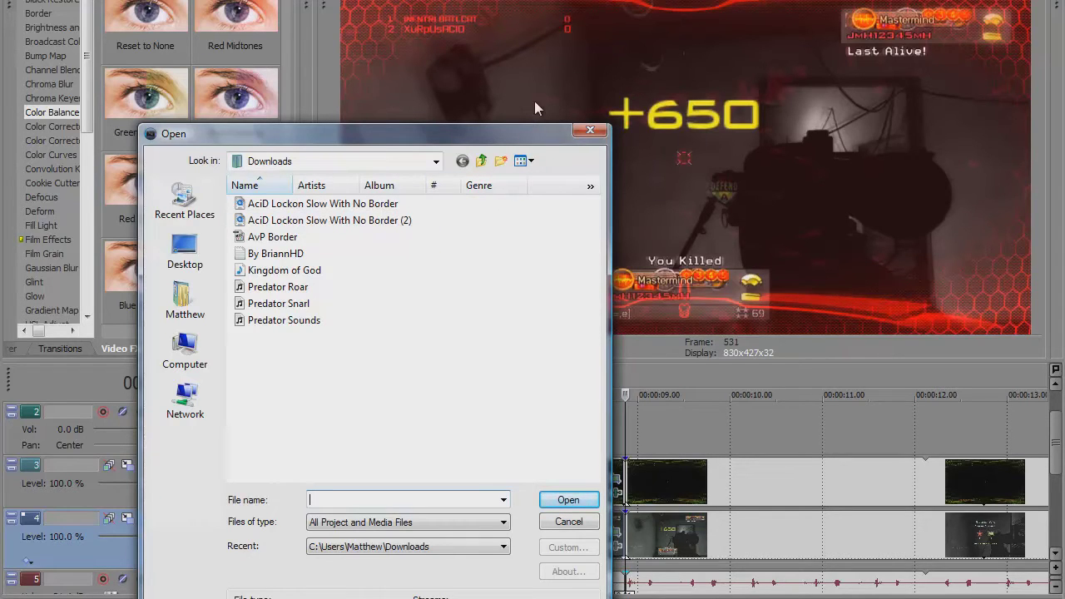
click(187, 301)
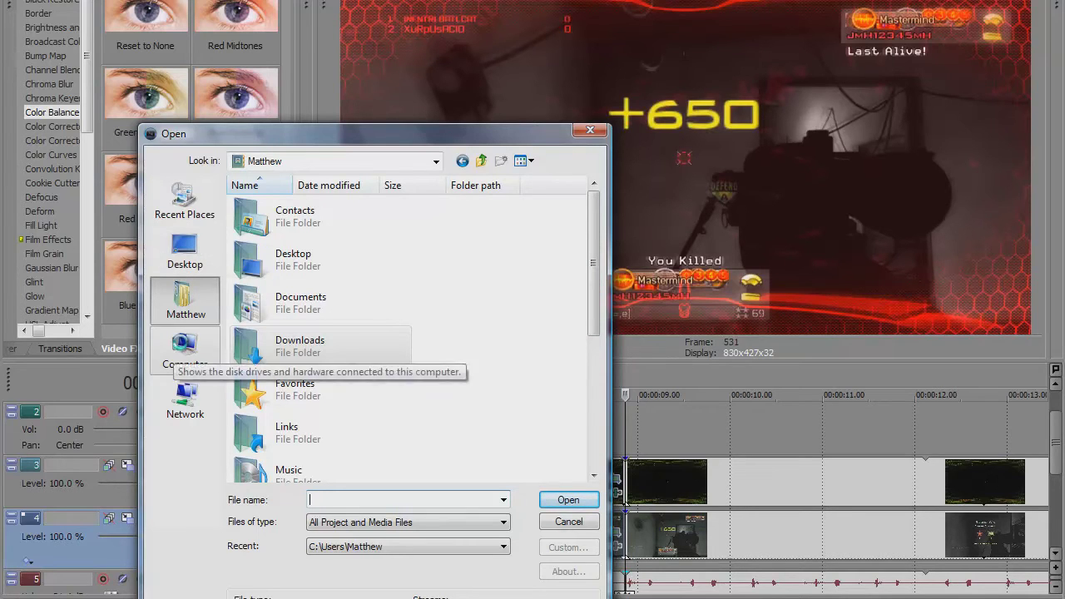
click(185, 349)
double_click(275, 223)
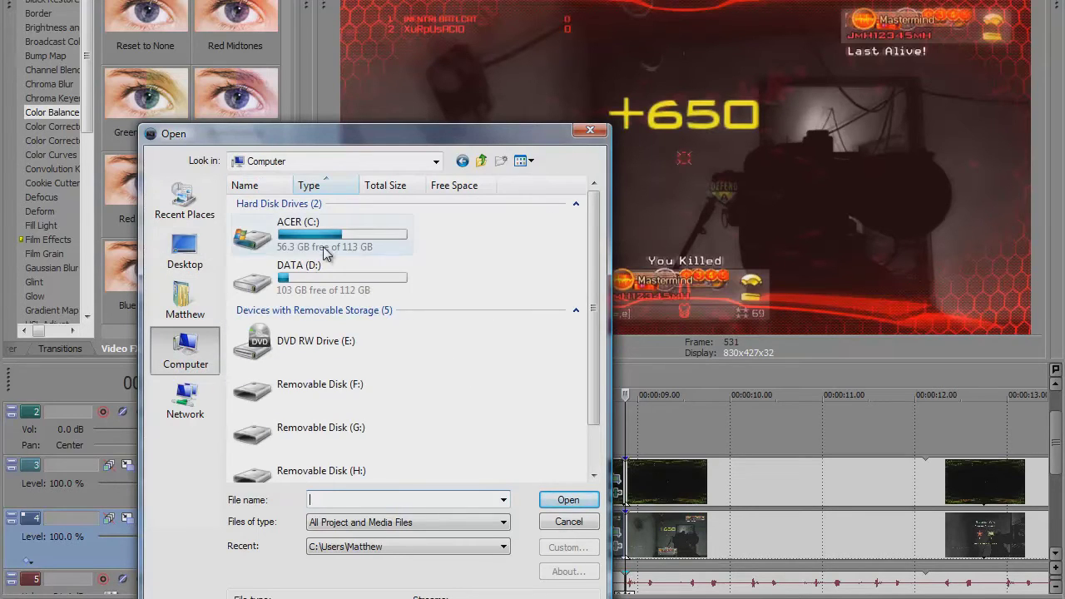
double_click(303, 288)
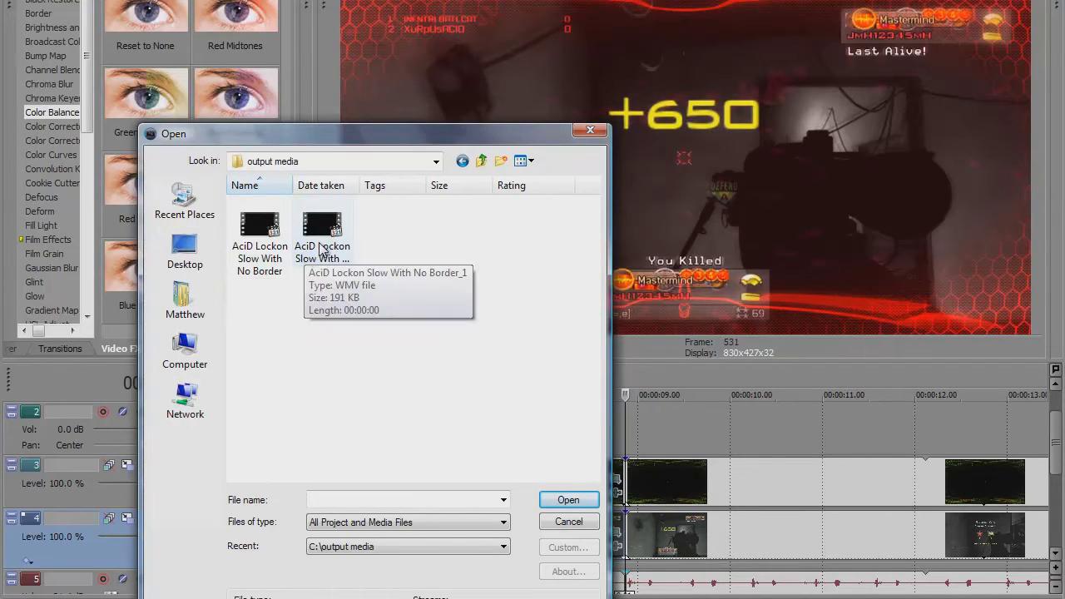
click(185, 301)
click(590, 133)
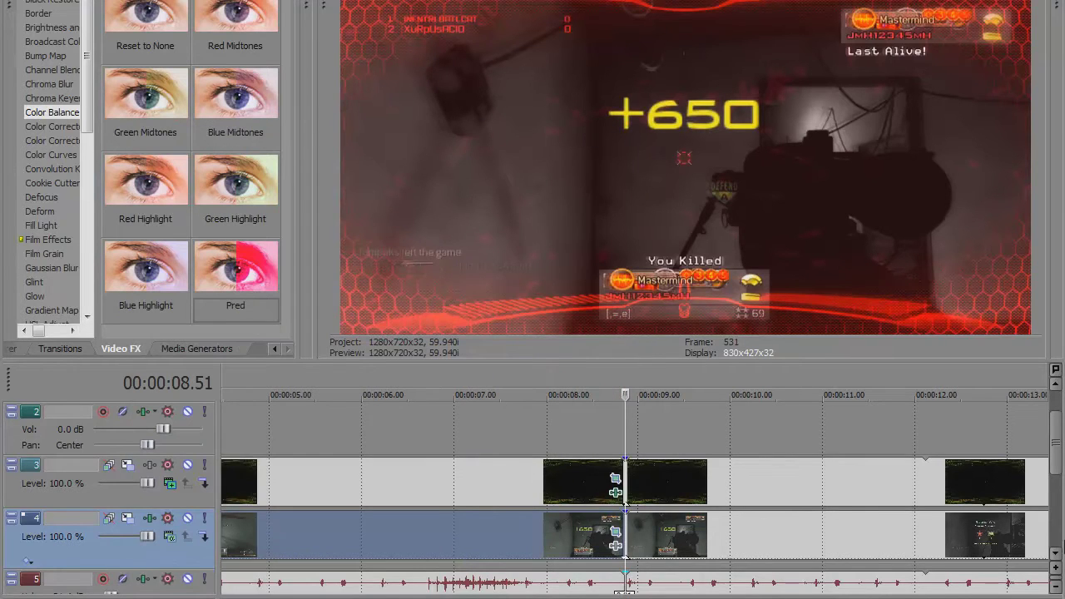
scroll(1055, 441, up, 1)
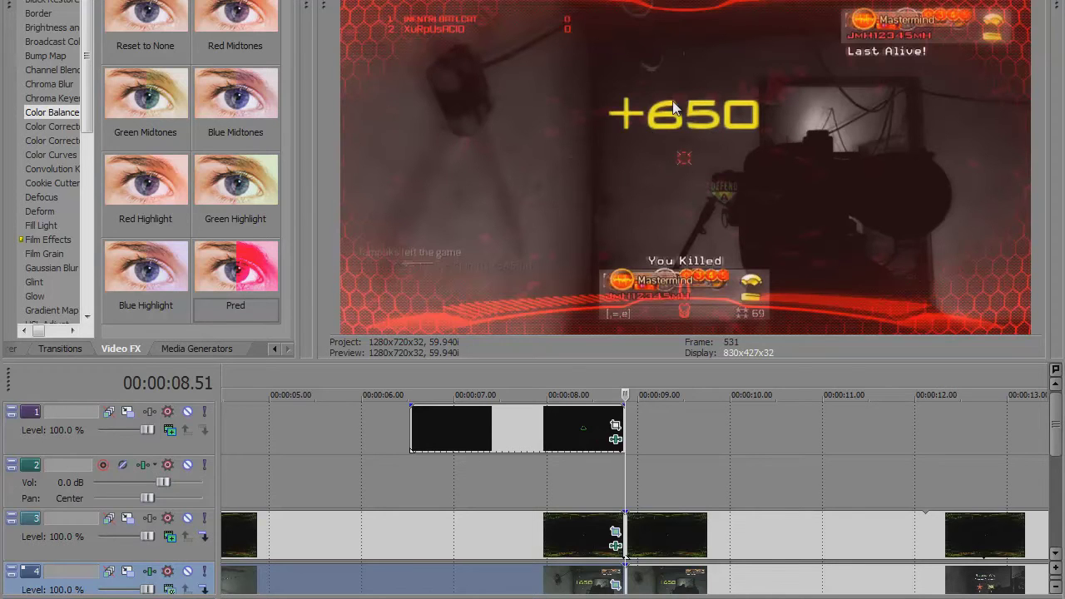
scroll(510, 431, down, 3)
scroll(529, 426, up, 3)
Set the lock-on clip to Disable resample with Maintain aspect ratio off, then preview at 8.23 s.
right_click(522, 425)
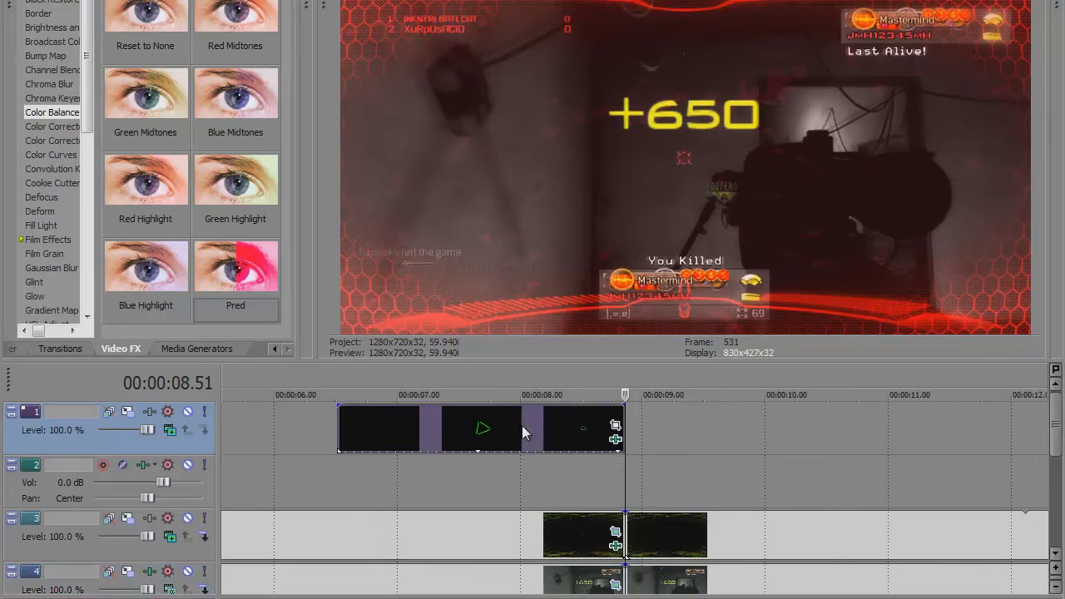
click(574, 414)
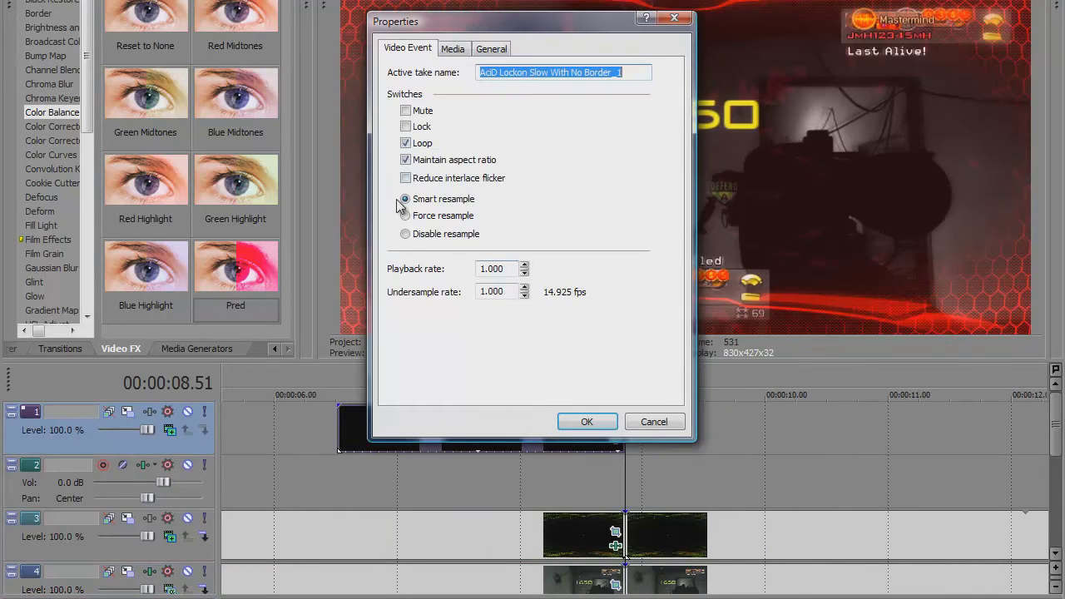
click(411, 234)
click(406, 160)
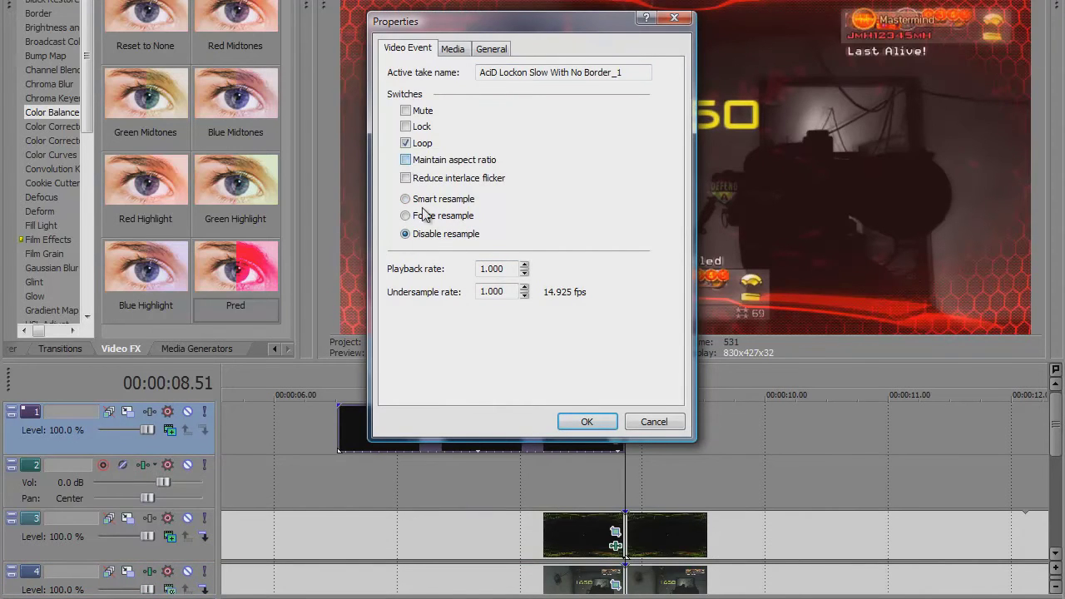
click(586, 422)
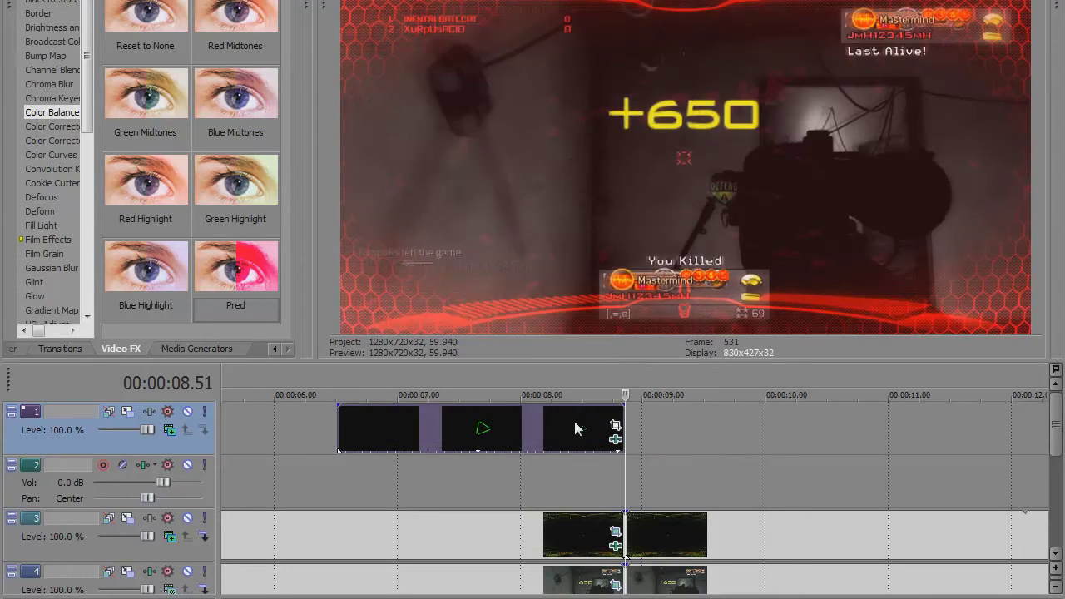
click(569, 426)
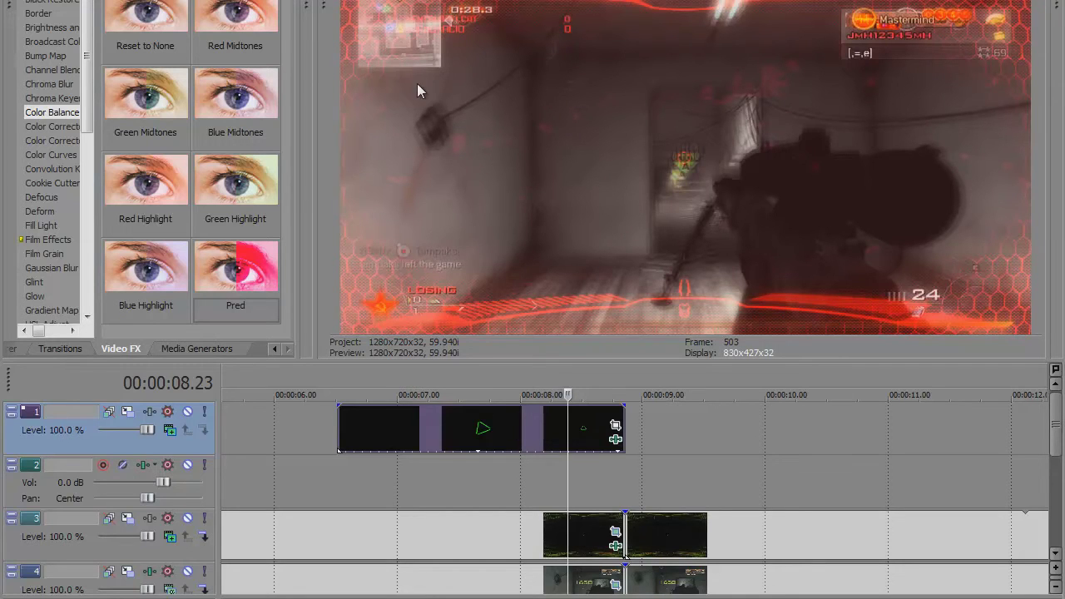
Set track 3's overlay compositing mode to Add.
scroll(470, 452, down, 3)
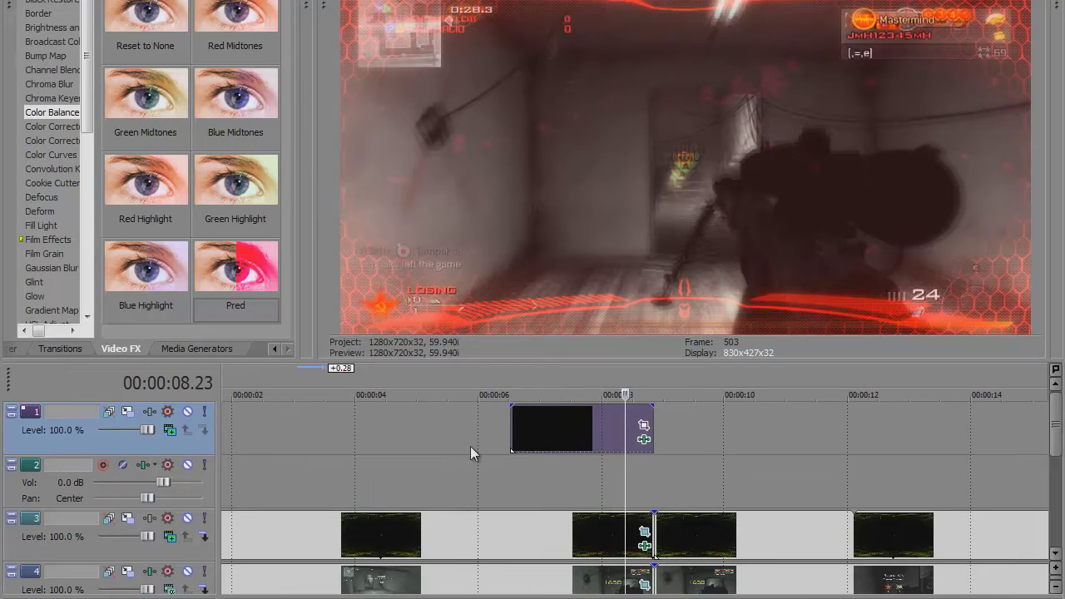
scroll(681, 513, down, 4)
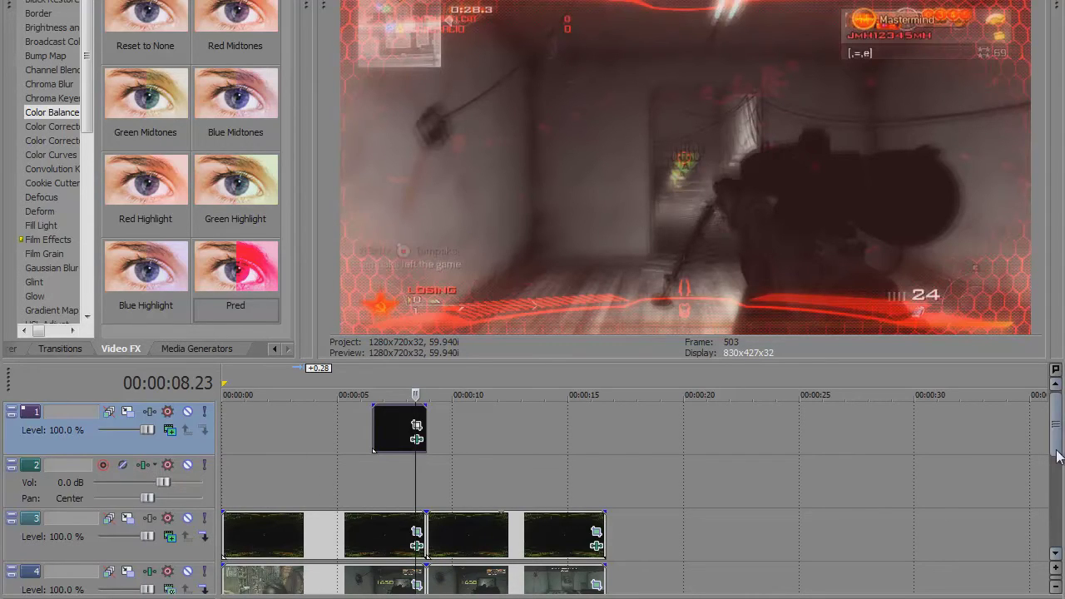
scroll(1058, 453, down, 1)
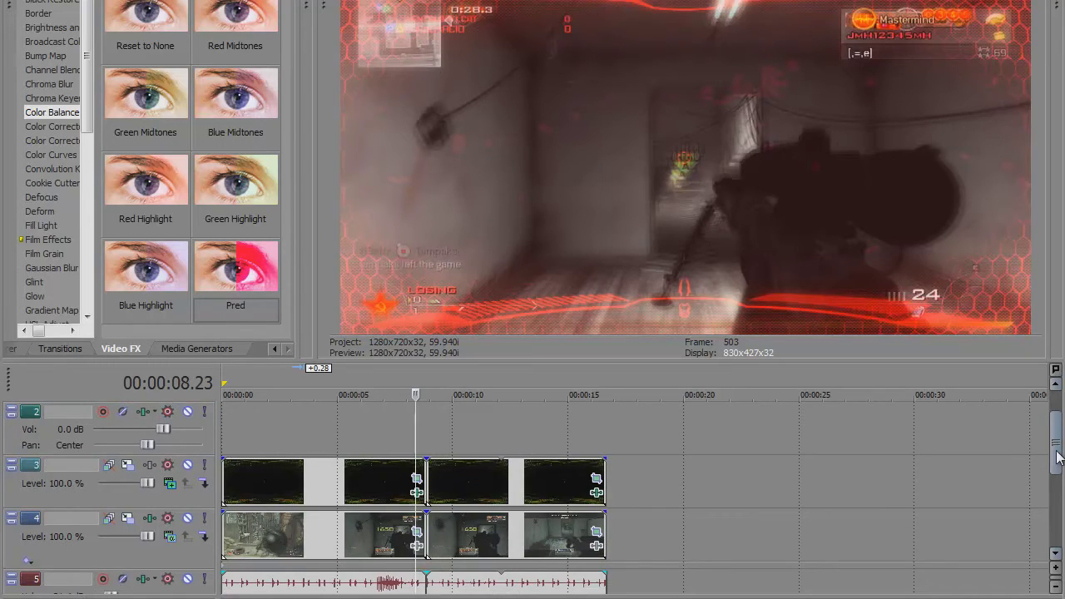
click(169, 485)
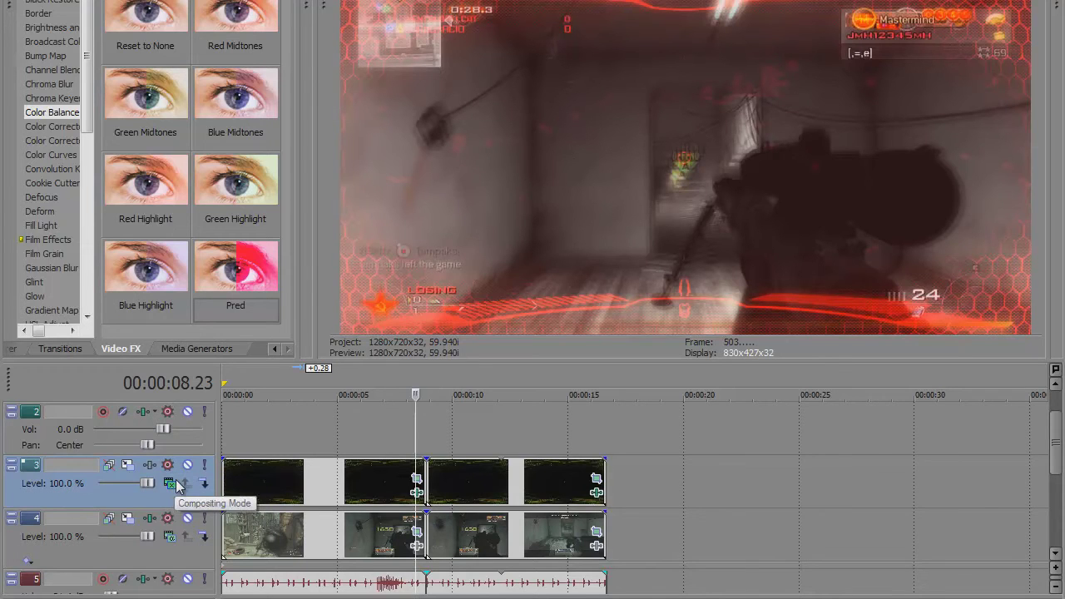
click(170, 485)
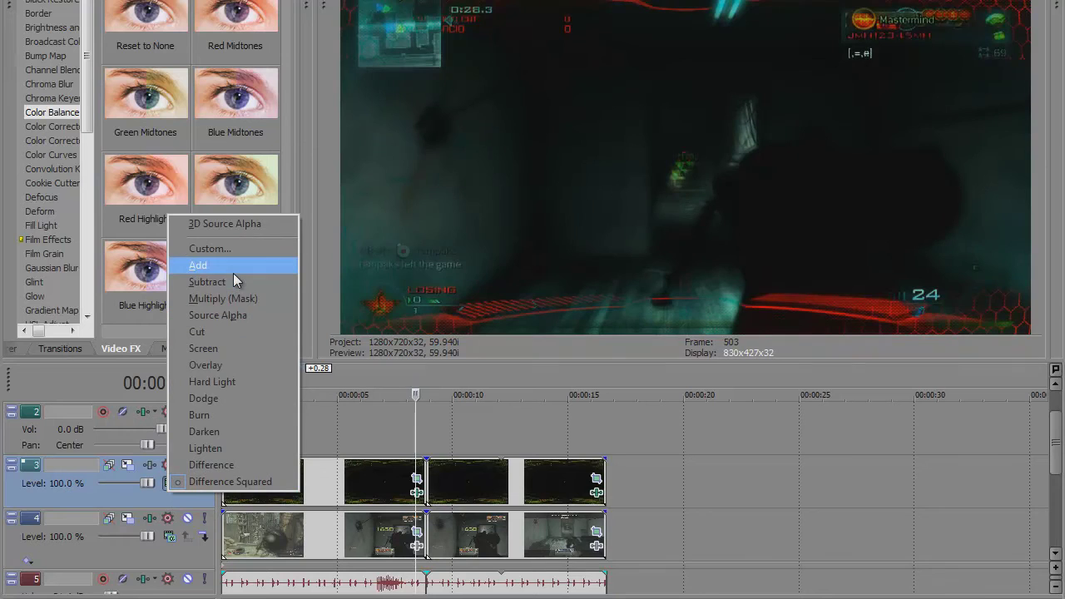
click(234, 272)
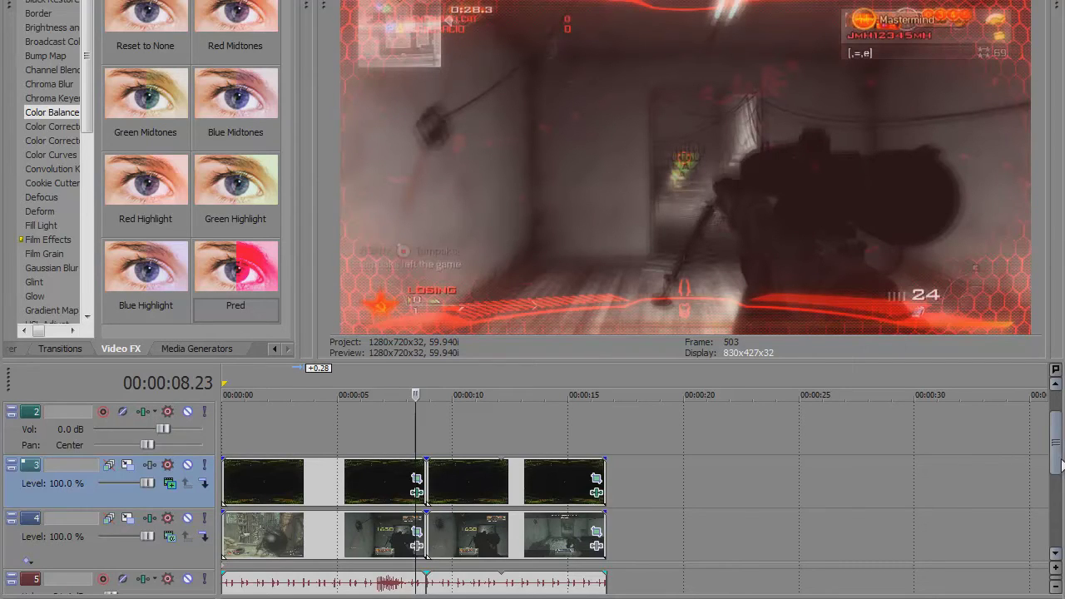
Paste a new top video track with a short clip ending near 8 s, blending in Add mode.
key(ctrl+v)
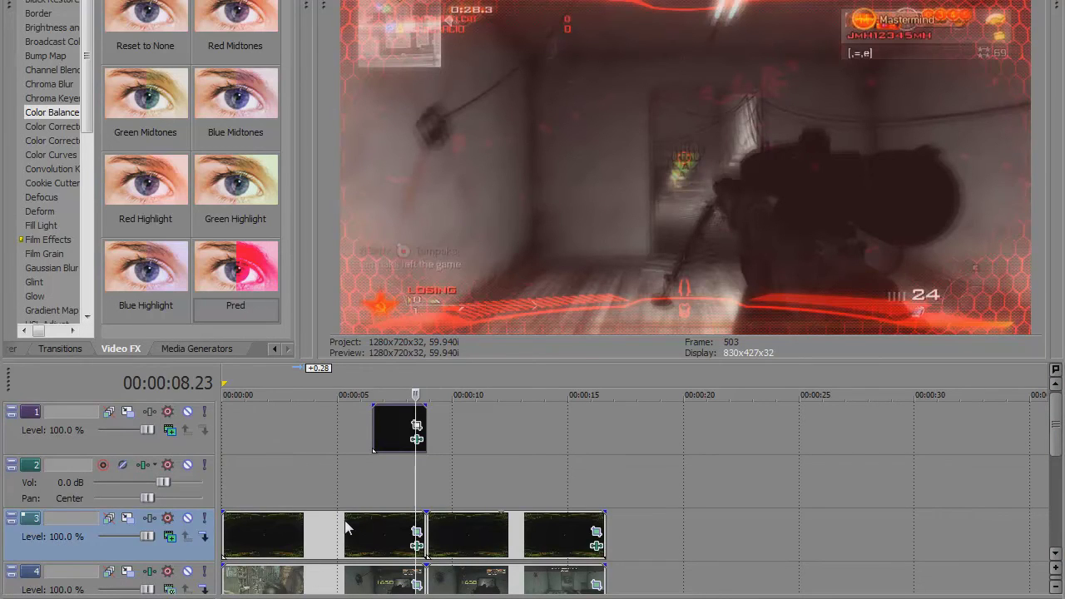
click(170, 431)
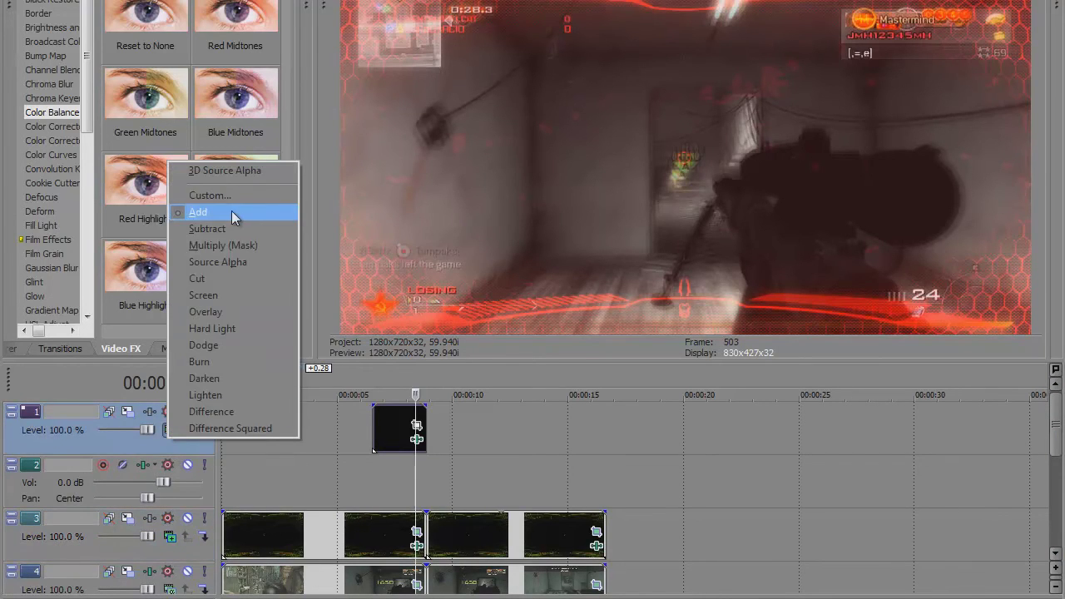
click(231, 212)
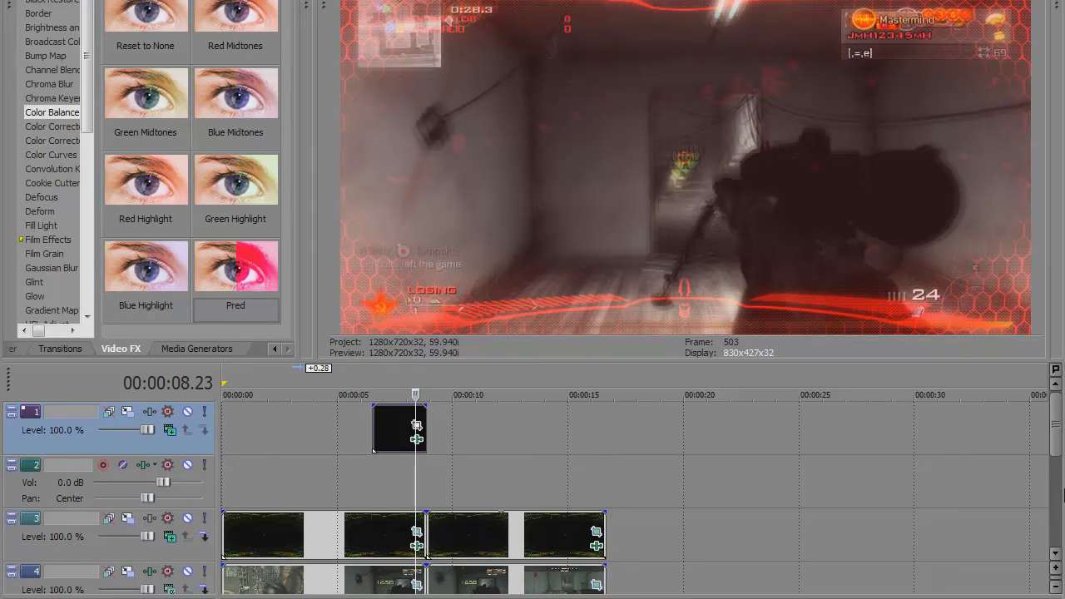
drag(1057, 446, 1053, 494)
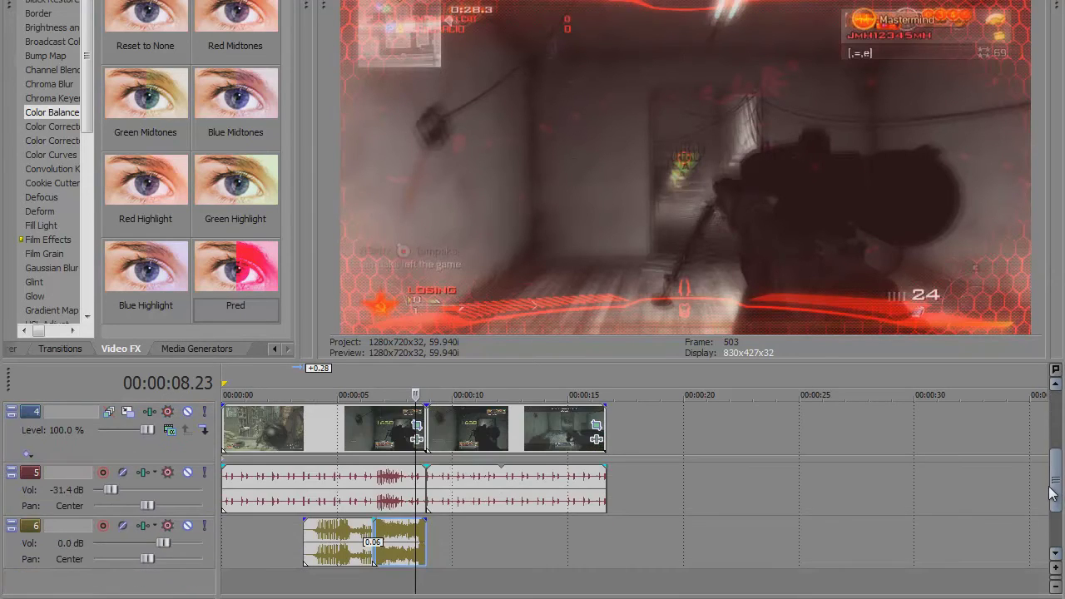
Boost track 6's snarl audio volume to about 5.1 dB, then move the cursor to 8.51 s.
click(328, 556)
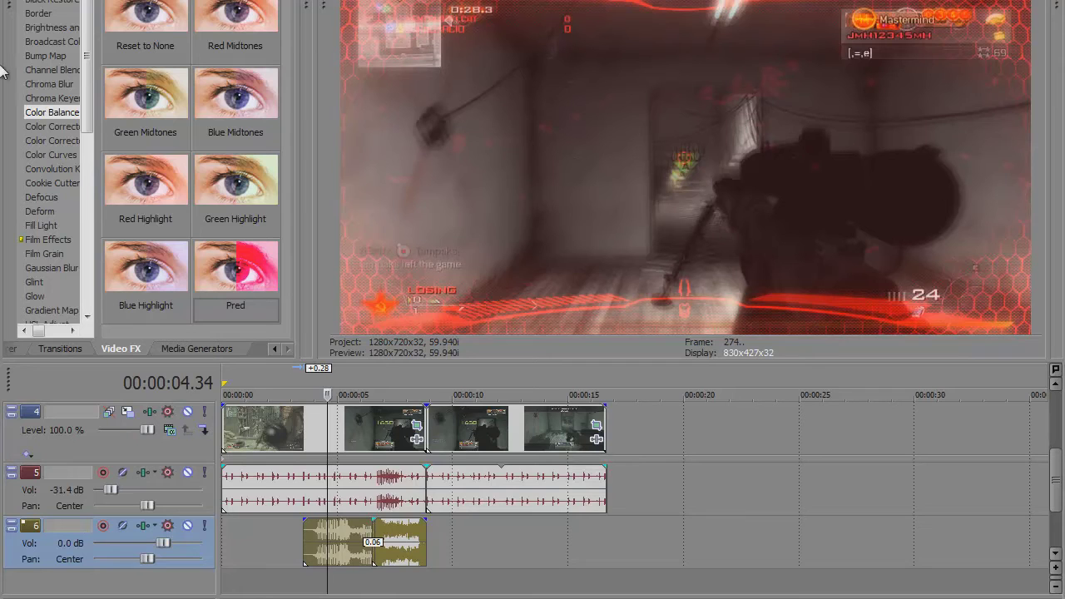
key(ctrl+o)
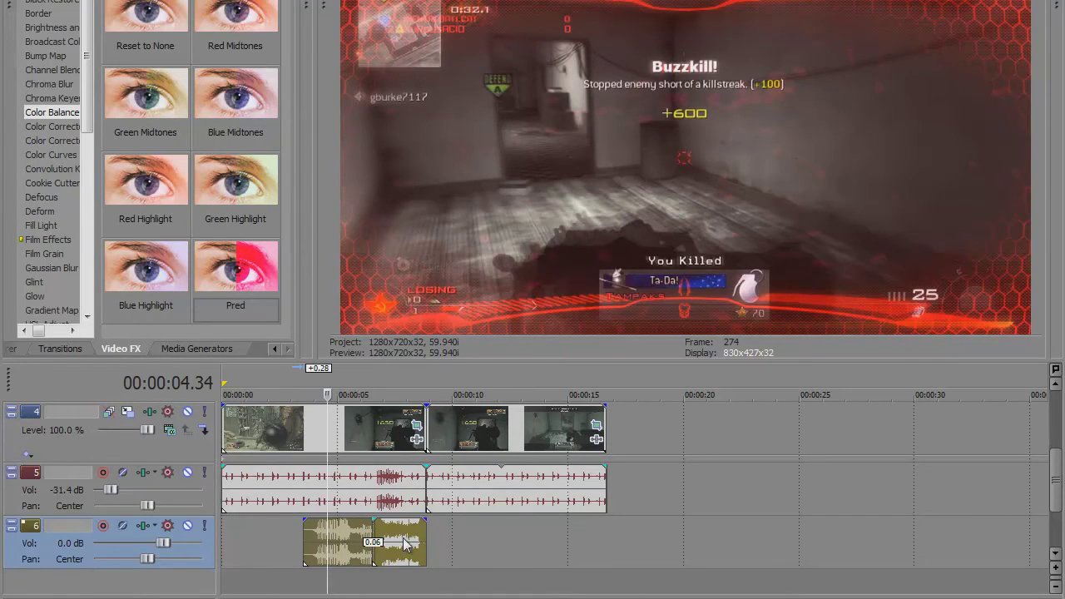
mouse_move(1063, 480)
mouse_down()
mouse_move(1063, 421)
mouse_move(1057, 492)
mouse_up()
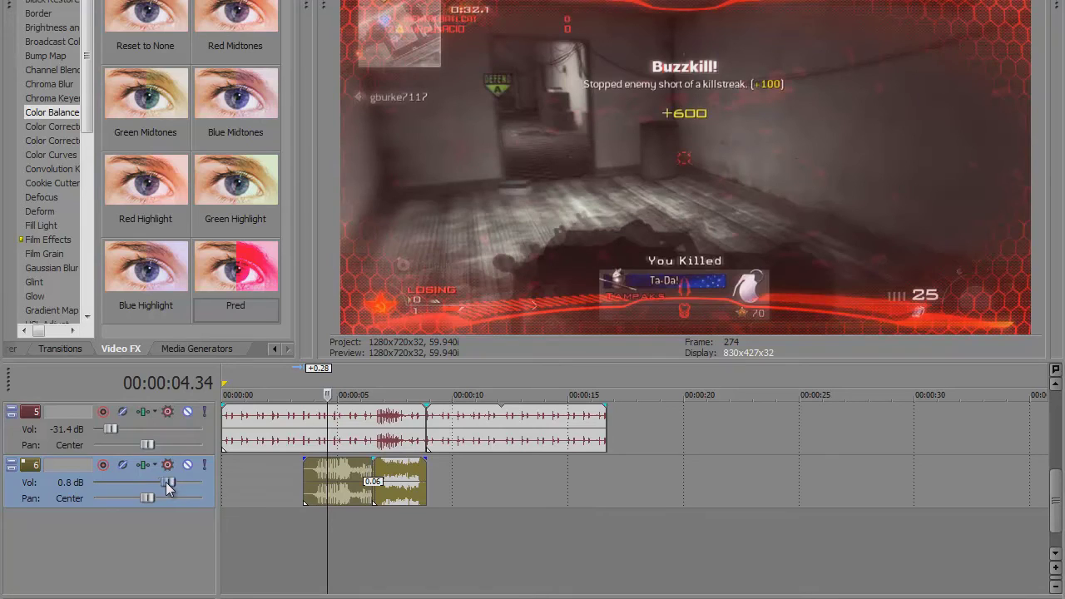
drag(167, 487, 190, 481)
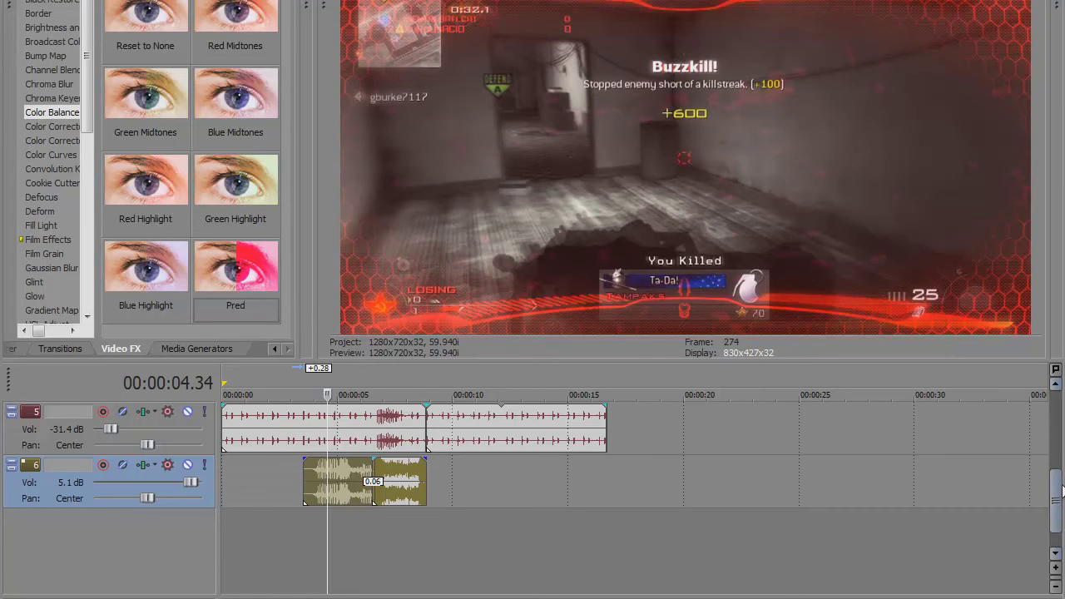
scroll(1062, 491, up, 1)
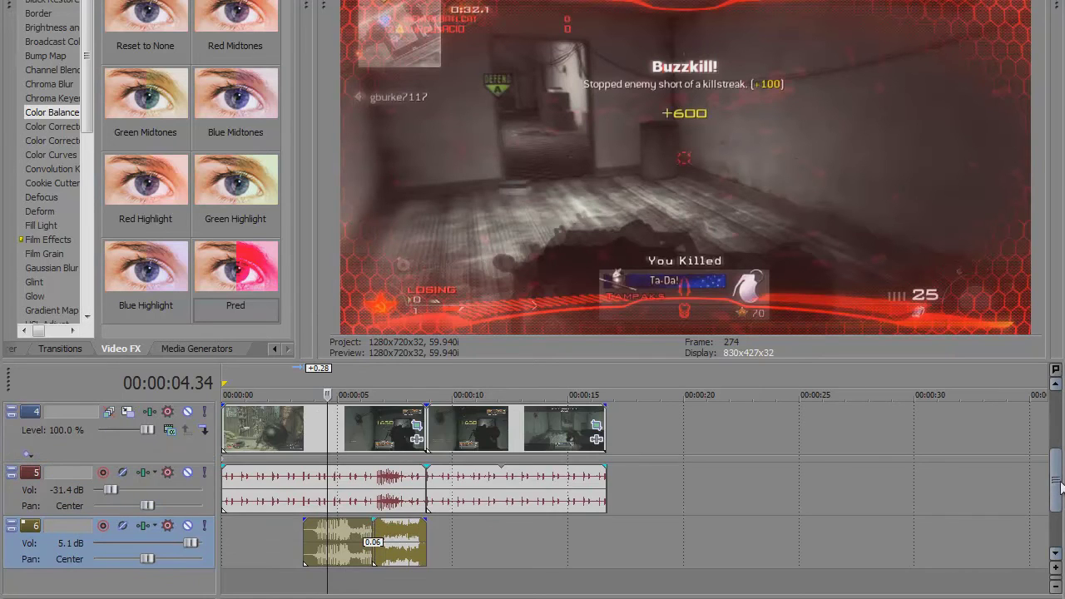
click(420, 437)
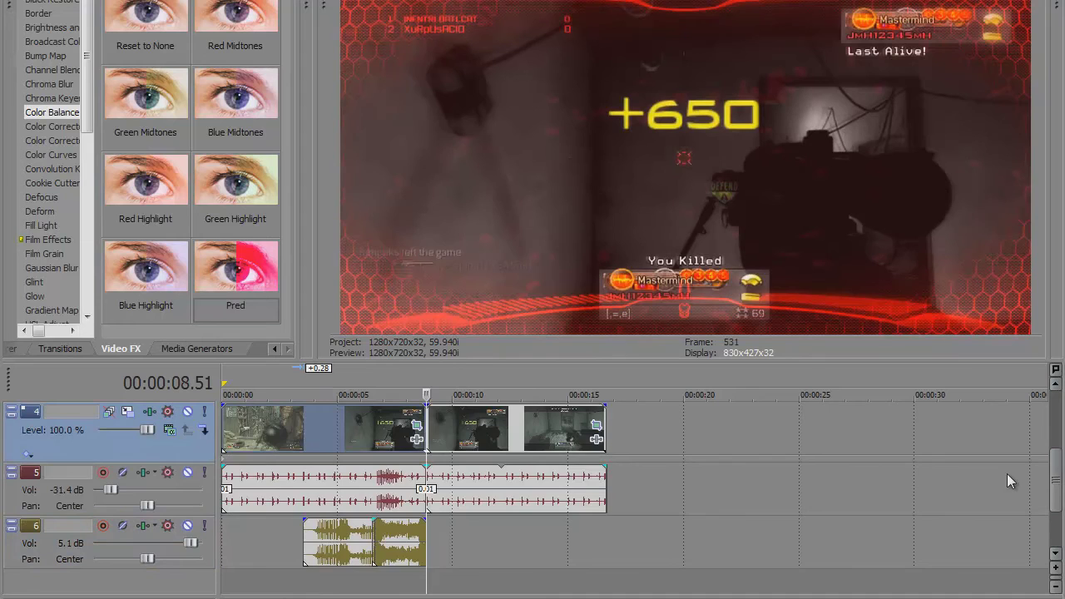
Scroll the timeline tracks to inspect the events around the 8.51-second kill.
scroll(1055, 464, up, 1)
scroll(1057, 464, up, 2)
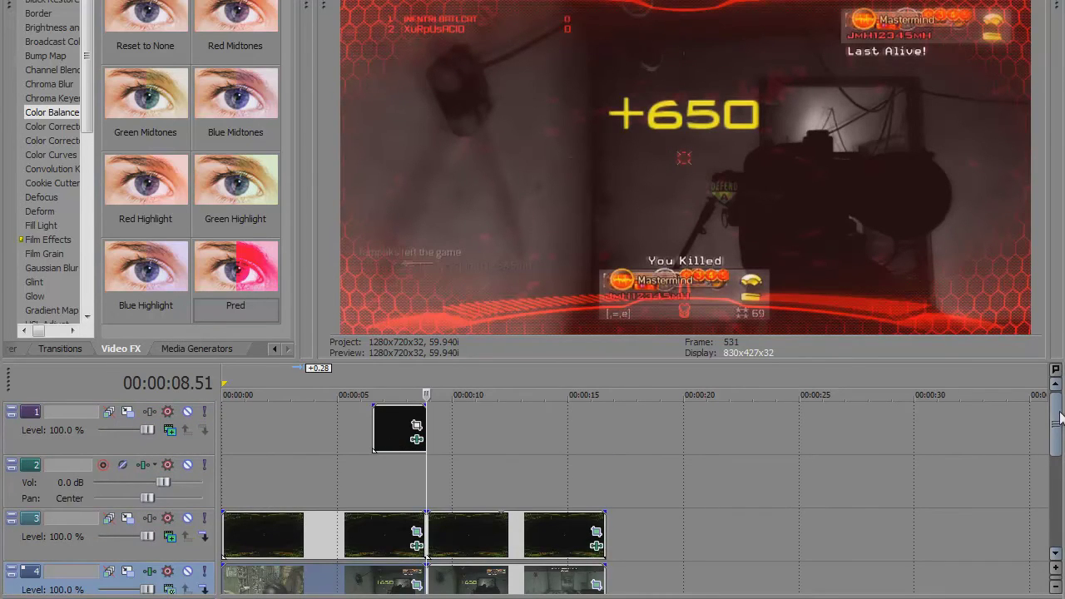
scroll(1059, 450, down, 1)
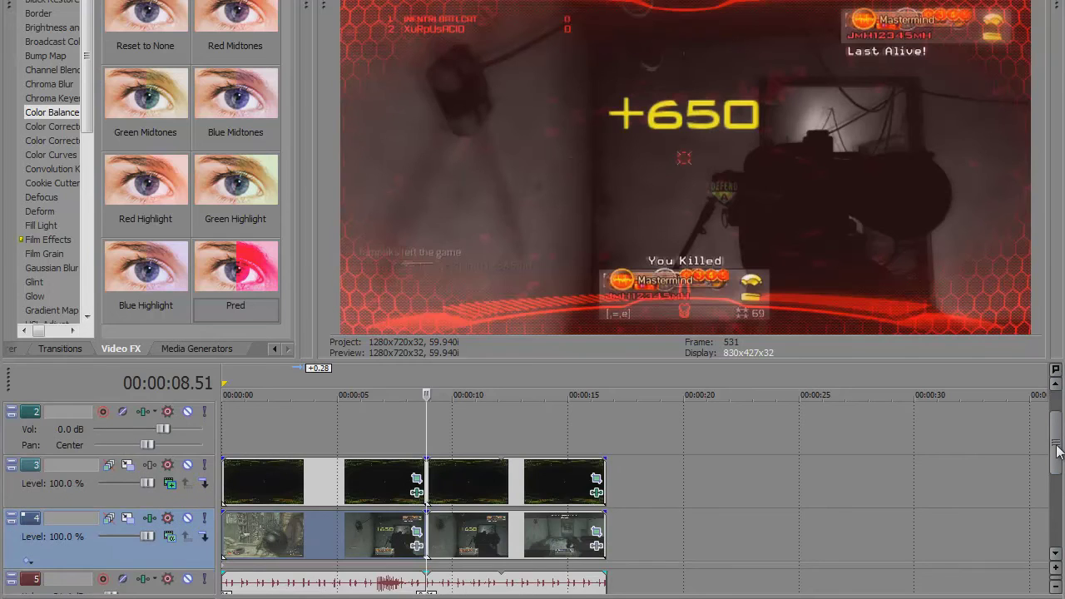
scroll(1059, 450, down, 1)
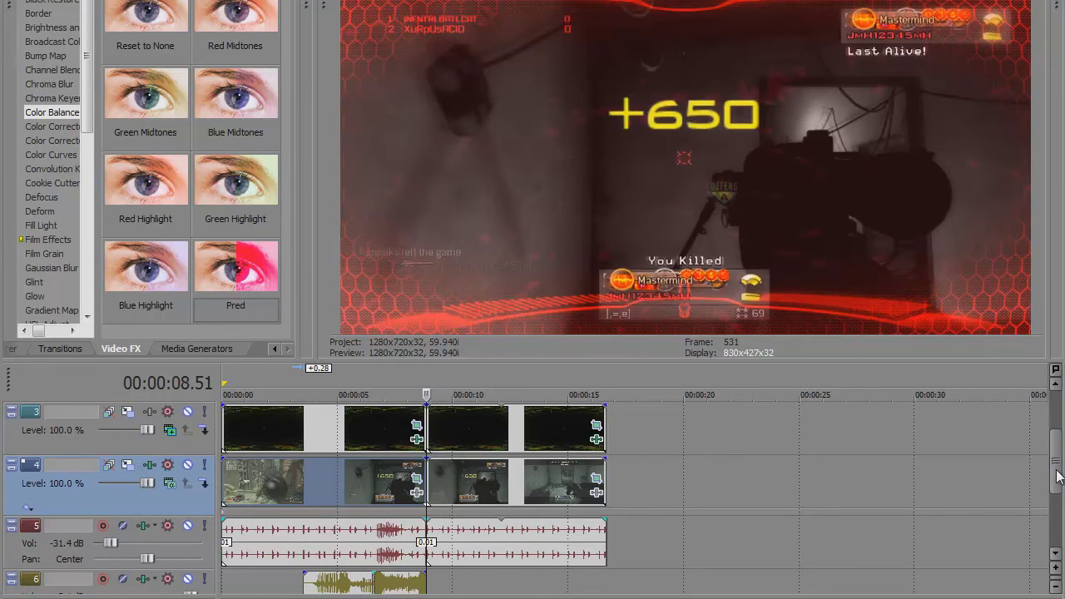
scroll(1059, 475, down, 2)
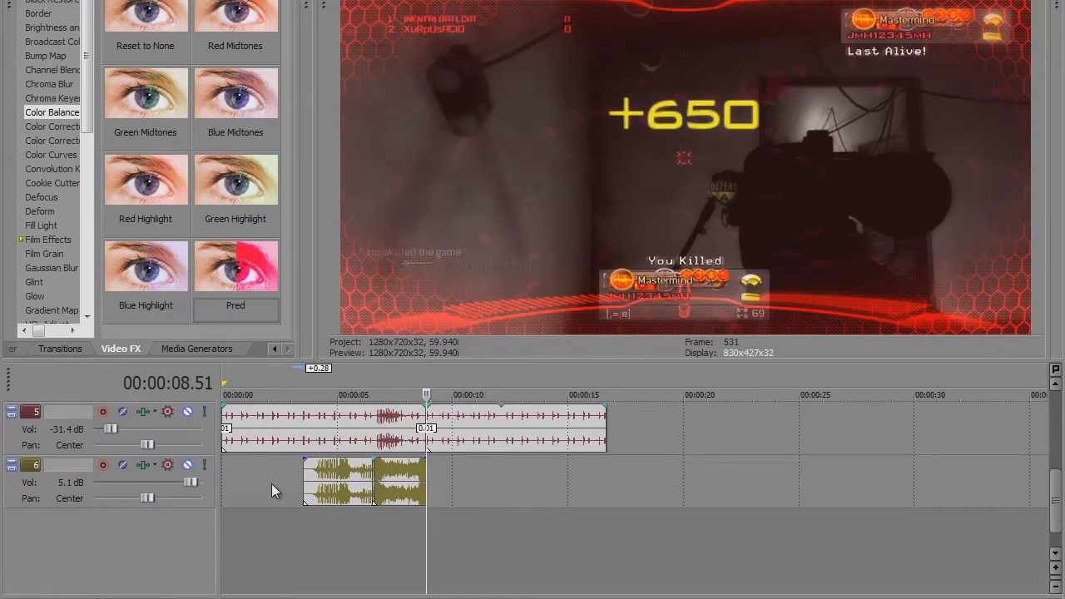
scroll(343, 468, up, 5)
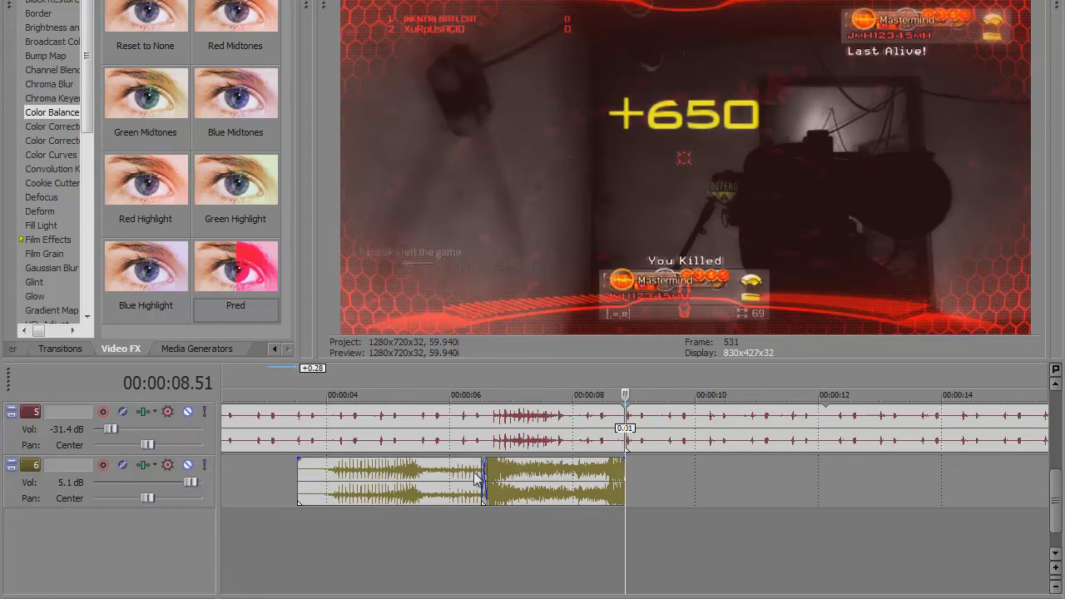
scroll(368, 487, down, 3)
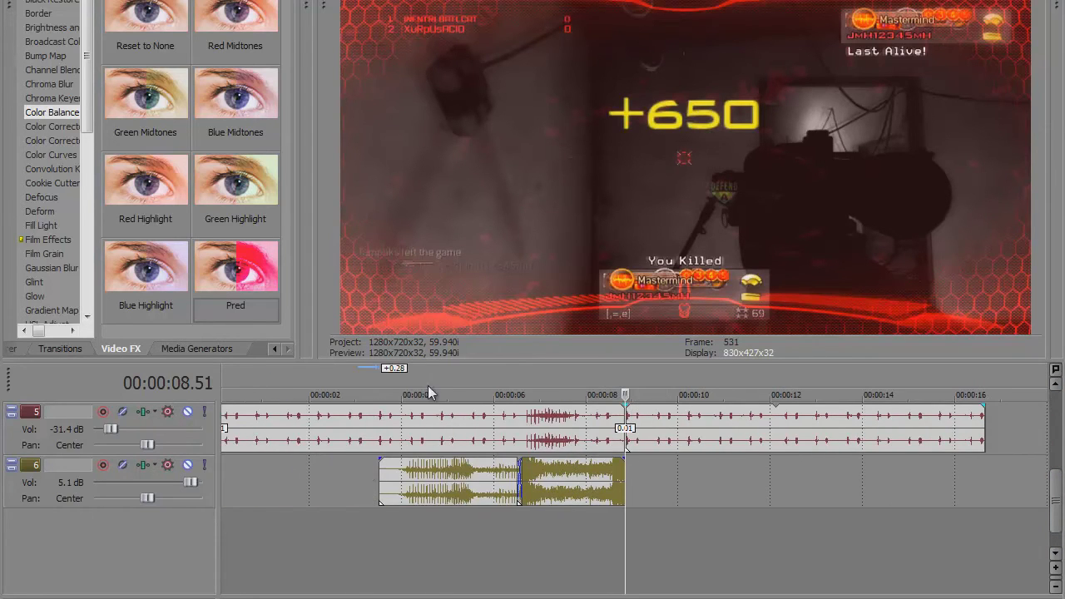
scroll(687, 549, up, 3)
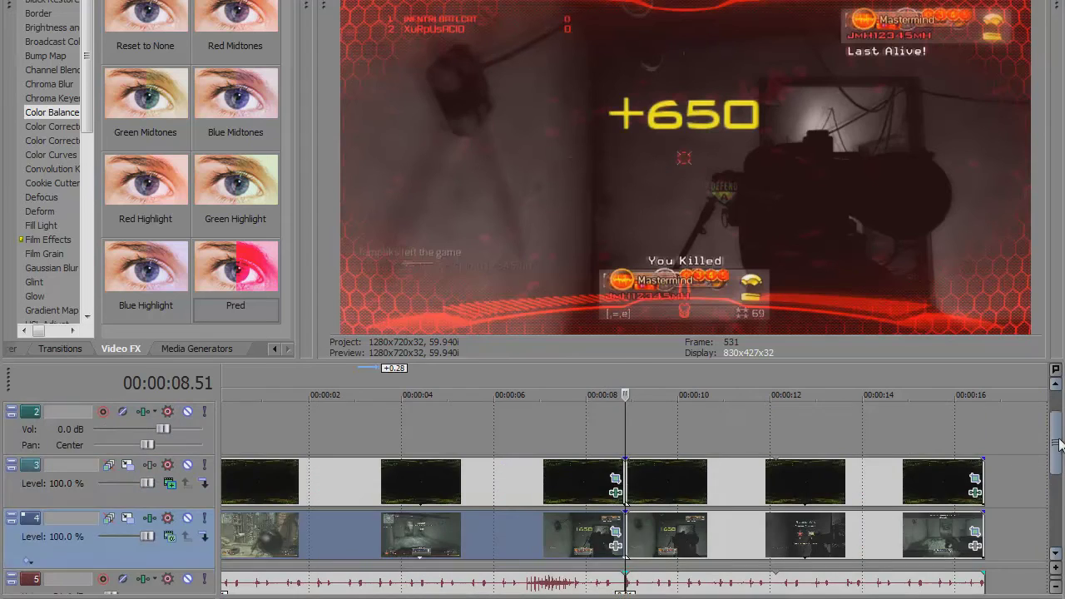
Move the cursor to 00:00:04.58 and scroll the tracks up to show track 1.
click(446, 541)
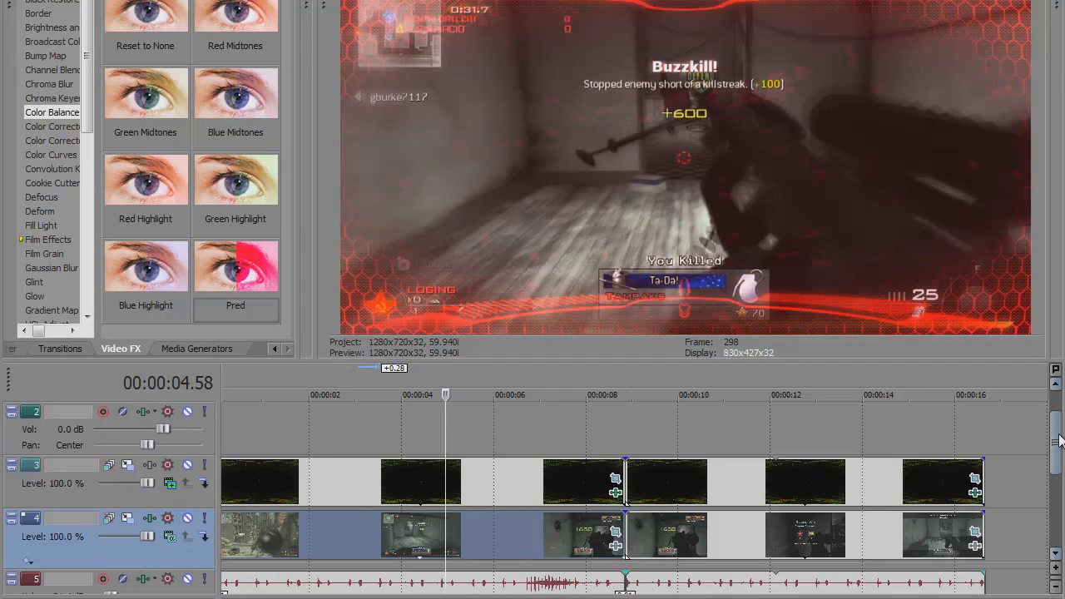
drag(1060, 441, 1057, 414)
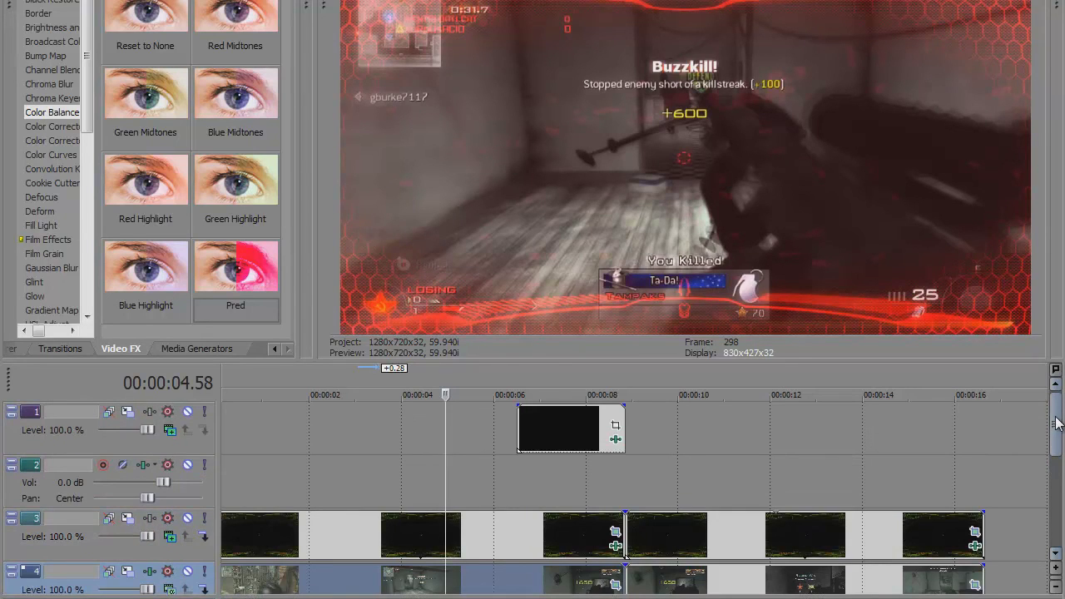